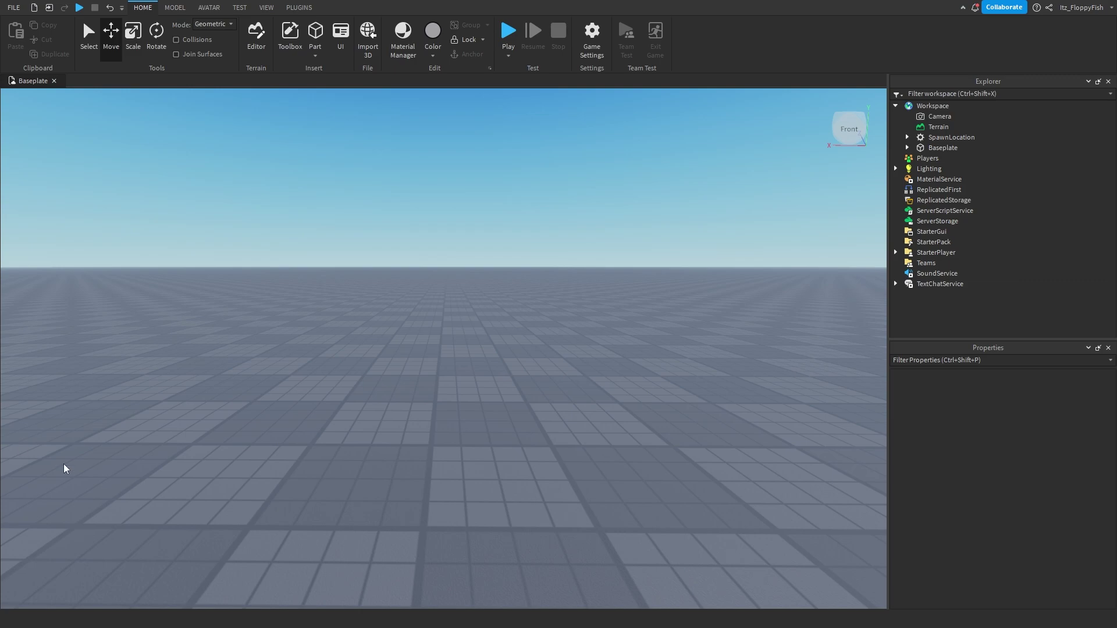
# Step: Insert a block part on the baseplate and anchor it
pyautogui.moveTo(281, 436); pyautogui.dragTo(369, 166, button='right')
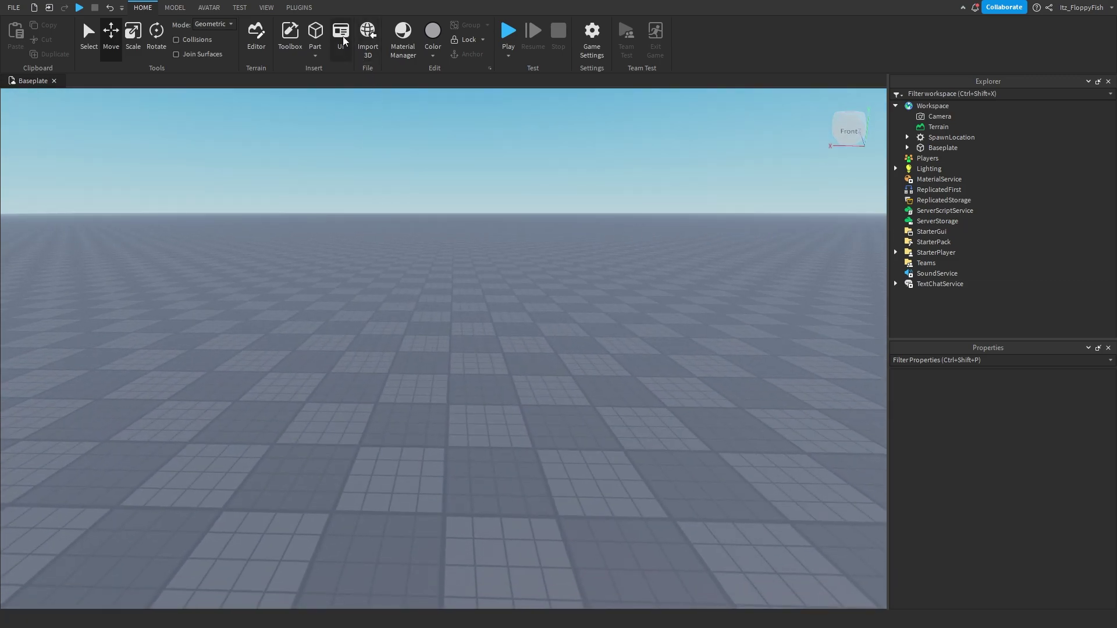
pyautogui.click(317, 36)
pyautogui.scroll(2, 398, 263)
pyautogui.moveTo(398, 256); pyautogui.dragTo(392, 267, button='right')
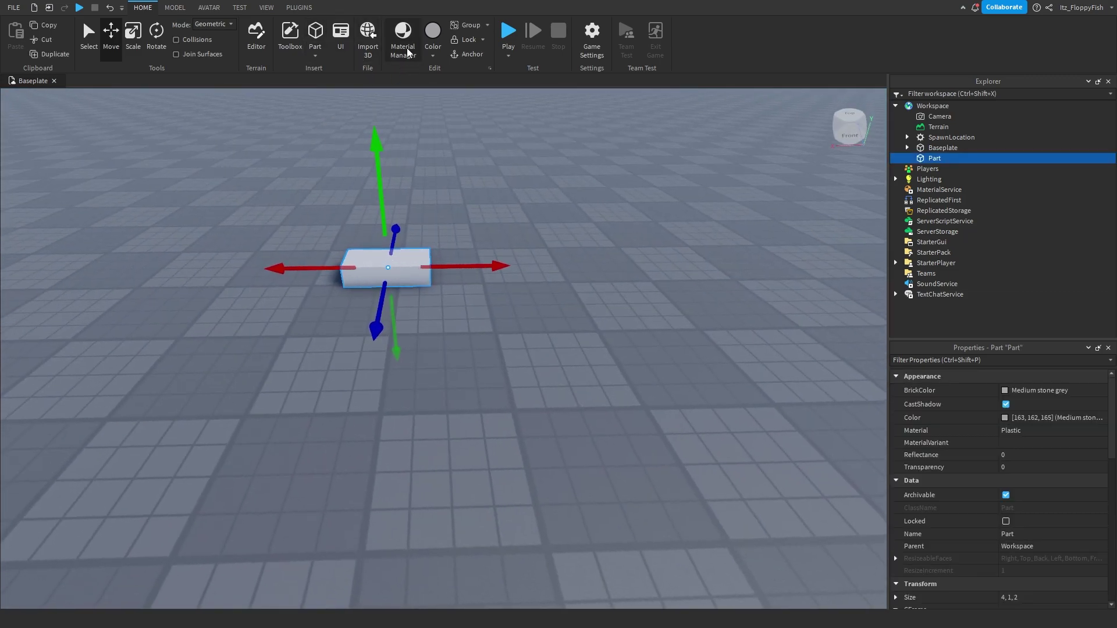
pyautogui.click(452, 55)
# Step: Lengthen the anchored part along its depth to a size of 4, 1, 4.7 to form the chair's seat slab
pyautogui.press('e')
pyautogui.press('a')
pyautogui.click(140, 44)
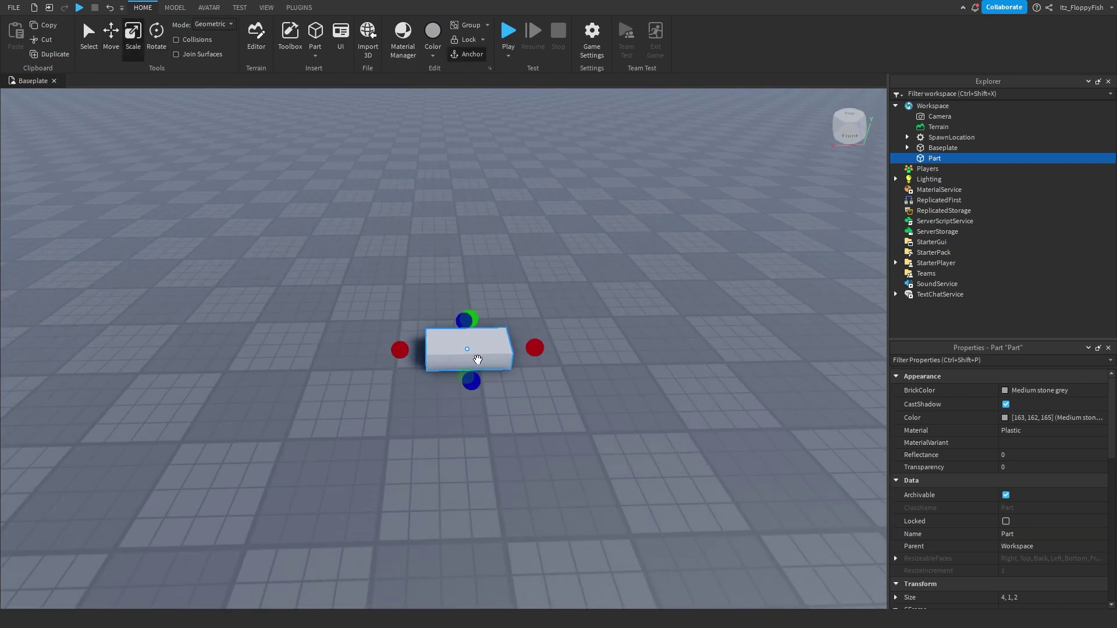
pyautogui.moveTo(472, 382); pyautogui.dragTo(479, 423)
pyautogui.press('a')
pyautogui.moveTo(494, 437); pyautogui.dragTo(495, 434, button='right')
pyautogui.press('d')
pyautogui.press('s')
pyautogui.press('w')
# Step: Raise the seat slab slightly above the baseplate to leave room for legs
pyautogui.click(114, 42)
pyautogui.press('d')
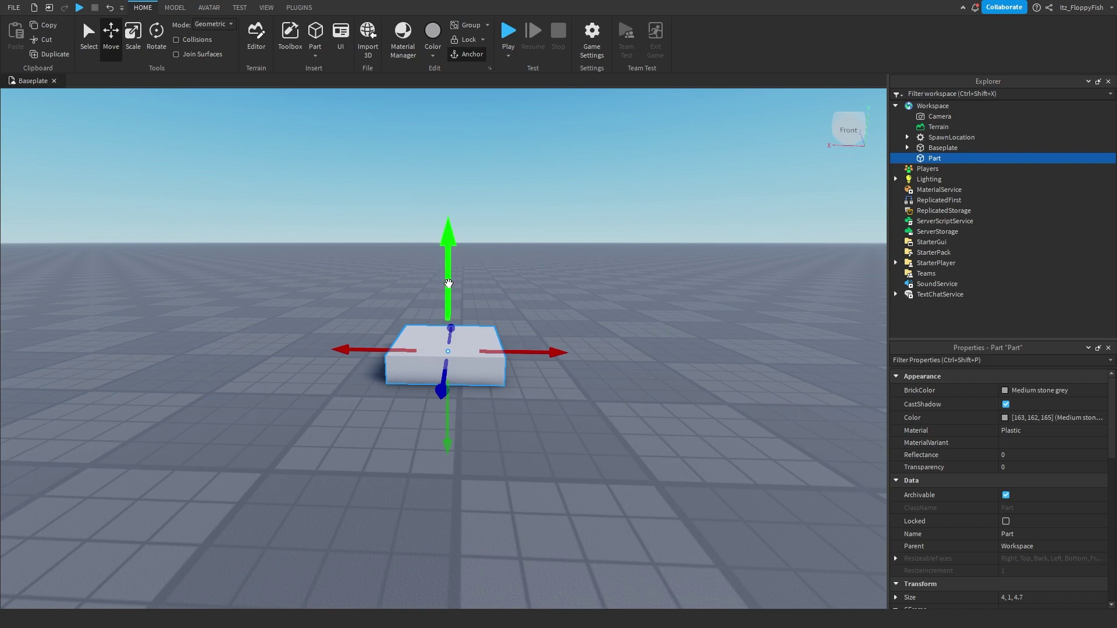
pyautogui.moveTo(449, 284); pyautogui.dragTo(451, 253)
pyautogui.moveTo(276, 184); pyautogui.dragTo(277, 185, button='right')
# Step: Duplicate the raised slab and scale the copy down along its width to form another piece of the chair
pyautogui.click(139, 53)
pyautogui.moveTo(430, 273); pyautogui.dragTo(431, 279, button='right')
pyautogui.press('e')
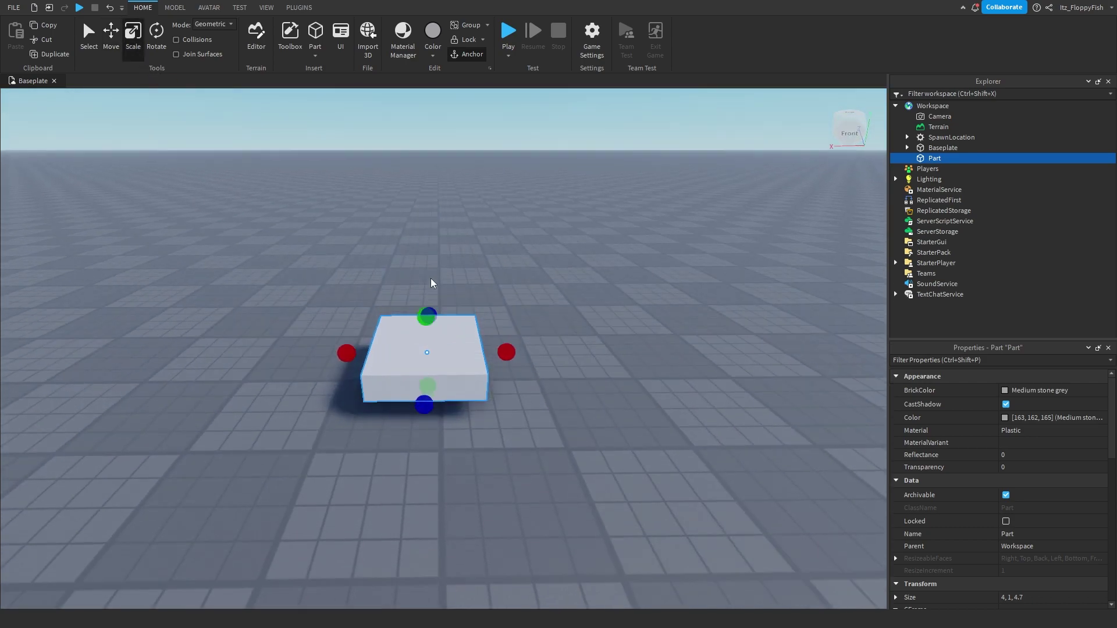
pyautogui.hotkey('ctrl', 'd')
pyautogui.moveTo(429, 456); pyautogui.dragTo(441, 404)
pyautogui.moveTo(441, 405); pyautogui.dragTo(436, 373, button='right')
pyautogui.hotkey('ctrl', 'z')
pyautogui.press('a')
pyautogui.press('w')
pyautogui.moveTo(501, 400); pyautogui.dragTo(295, 388)
pyautogui.moveTo(295, 388); pyautogui.dragTo(297, 388, button='right')
pyautogui.press('a')
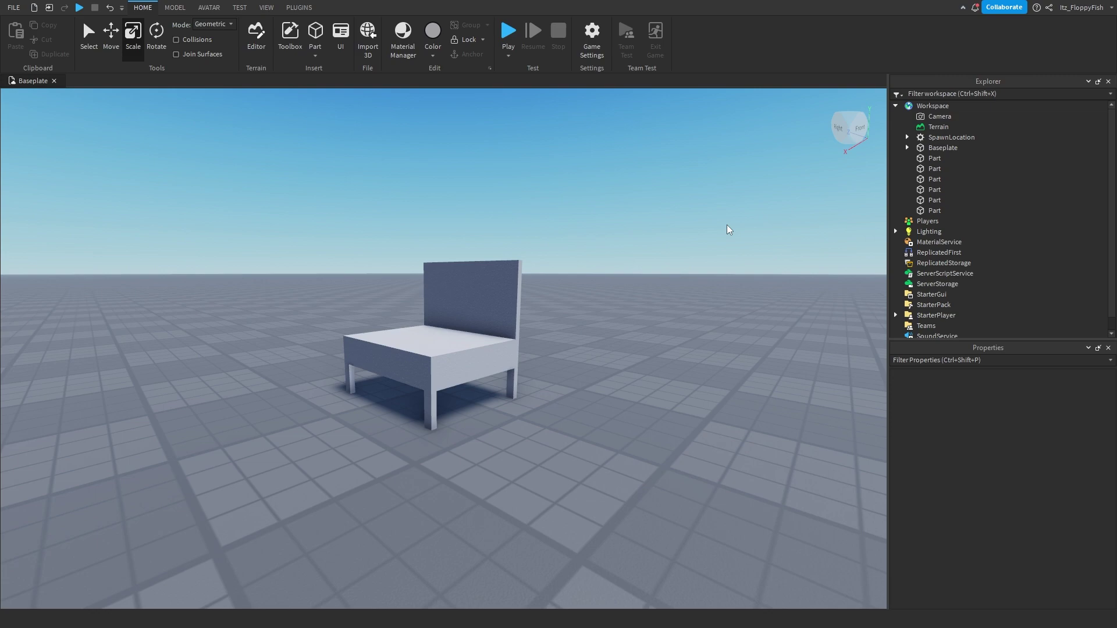
# Step: Examine the chair's construction by selecting all of its parts together and the seat slab on its own
pyautogui.moveTo(724, 224); pyautogui.dragTo(725, 227, button='right')
pyautogui.press('e')
pyautogui.moveTo(618, 452); pyautogui.dragTo(618, 459, button='right')
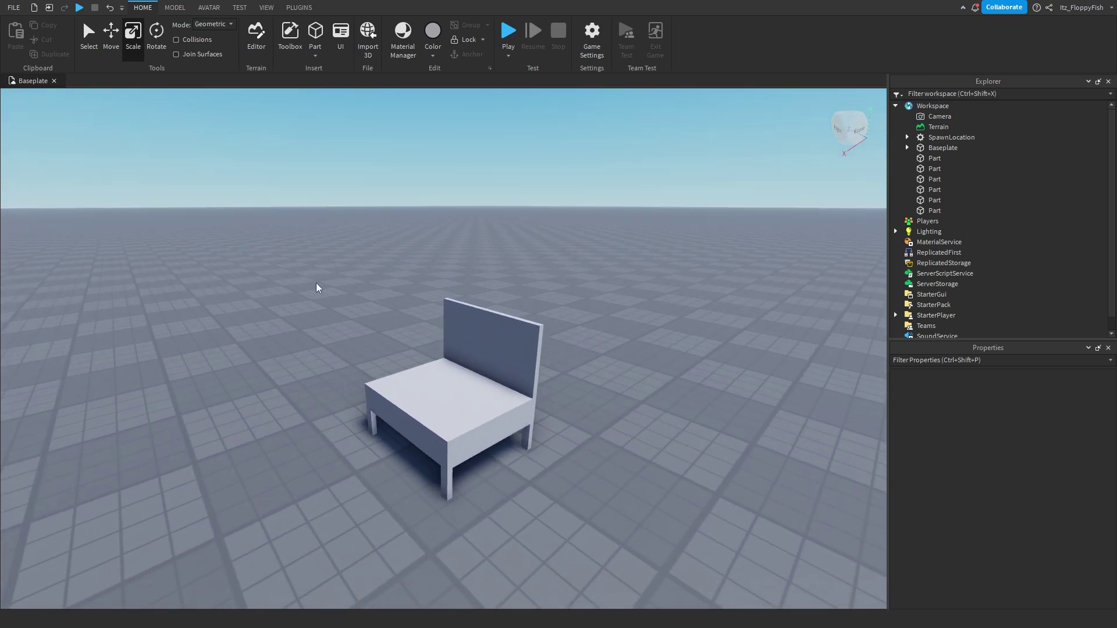
pyautogui.moveTo(295, 264); pyautogui.dragTo(632, 470)
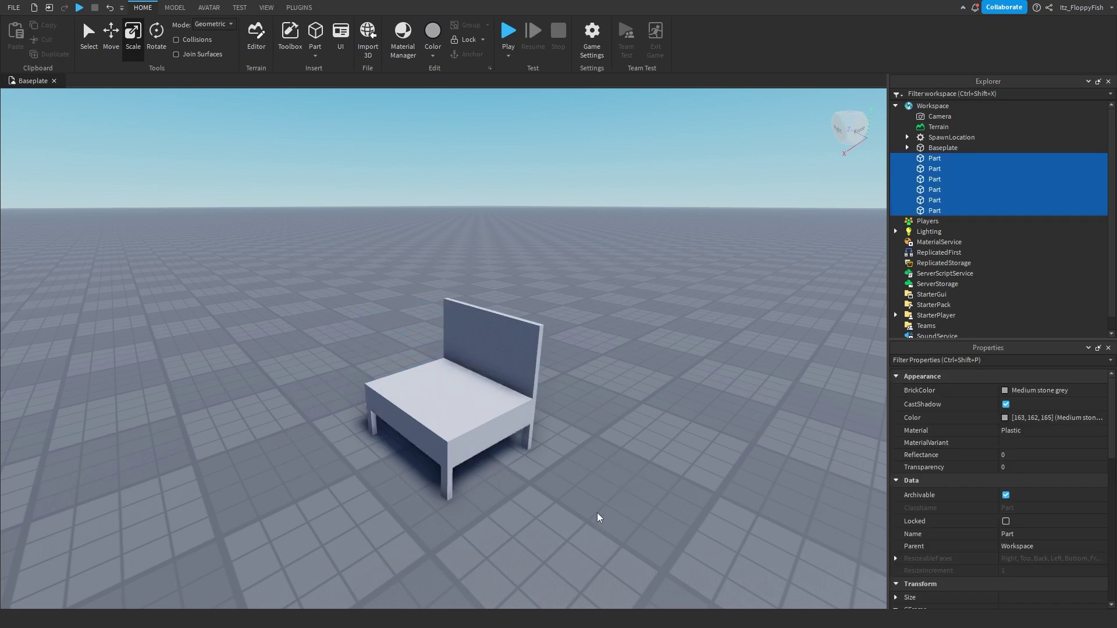
pyautogui.click(597, 512)
pyautogui.moveTo(277, 249); pyautogui.dragTo(626, 512)
pyautogui.click(626, 512)
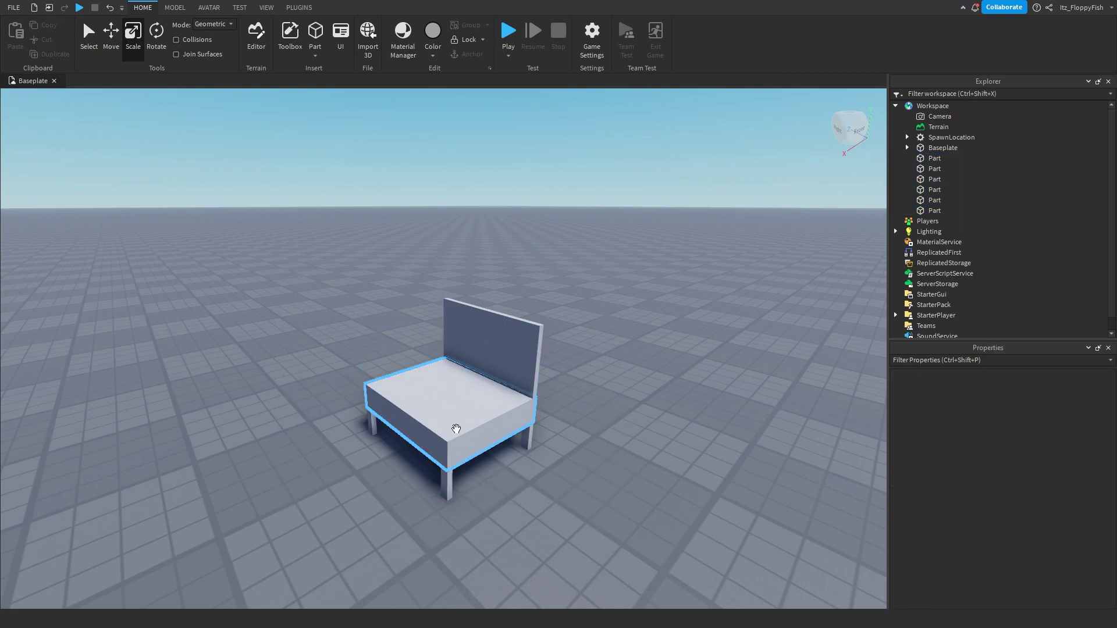
pyautogui.click(446, 407)
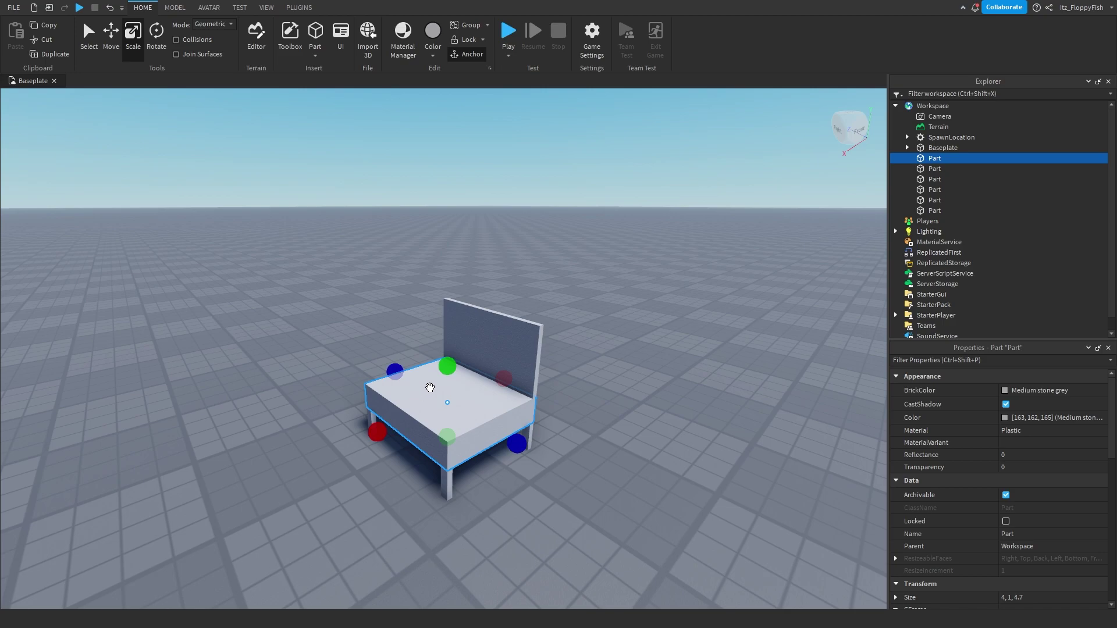
pyautogui.click(676, 440)
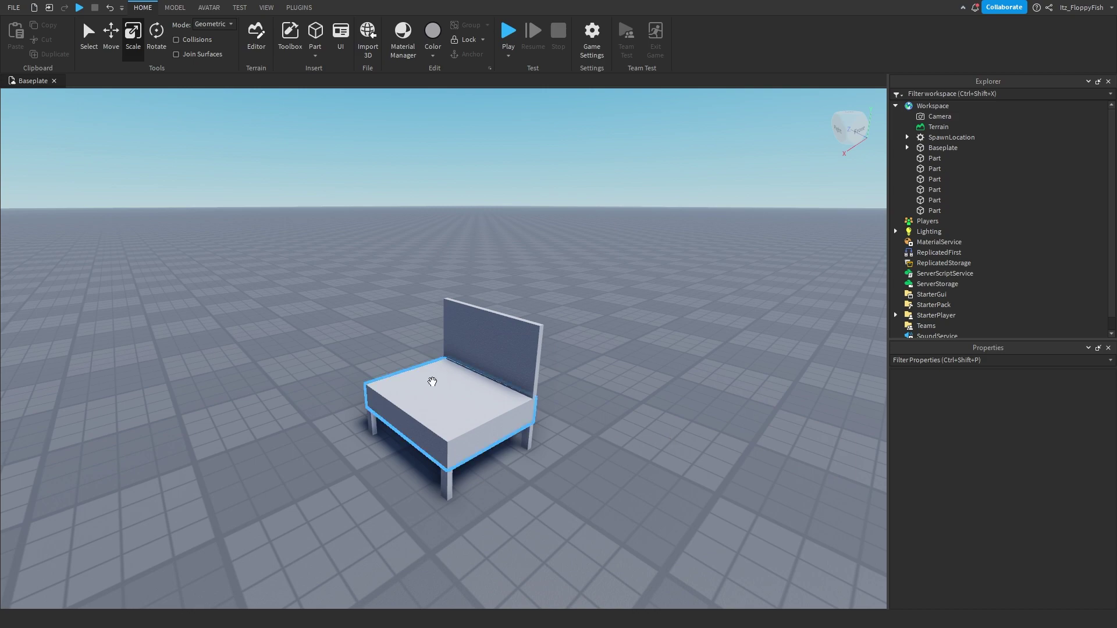
pyautogui.click(433, 382)
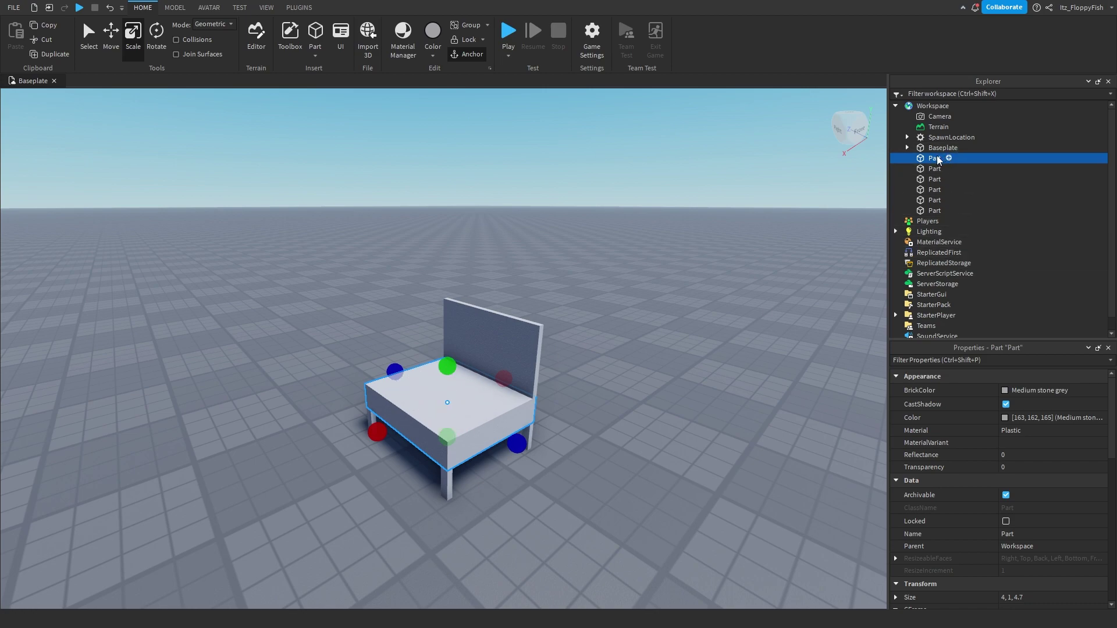
pyautogui.click(652, 456)
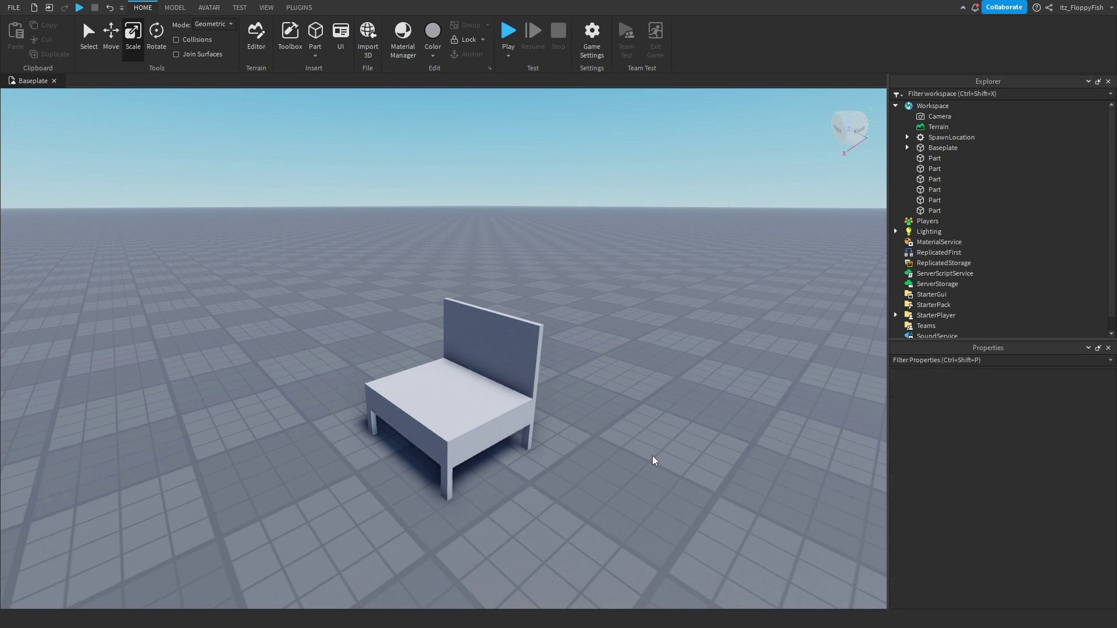
pyautogui.click(939, 200)
pyautogui.click(683, 388)
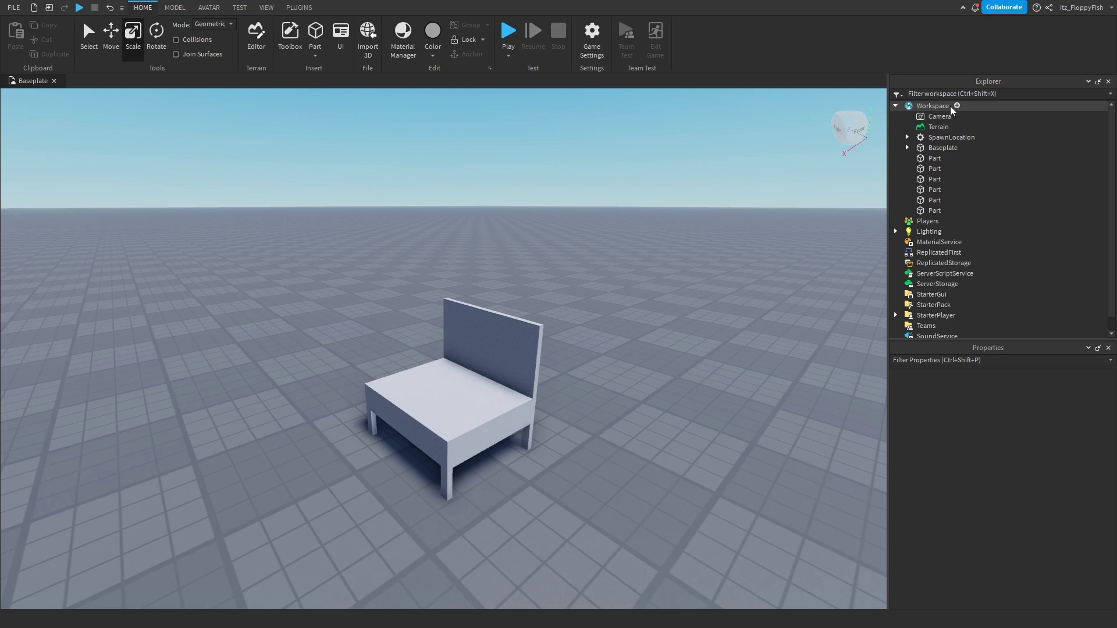
# Step: Insert a Seat object into Workspace and select it
pyautogui.click(956, 106)
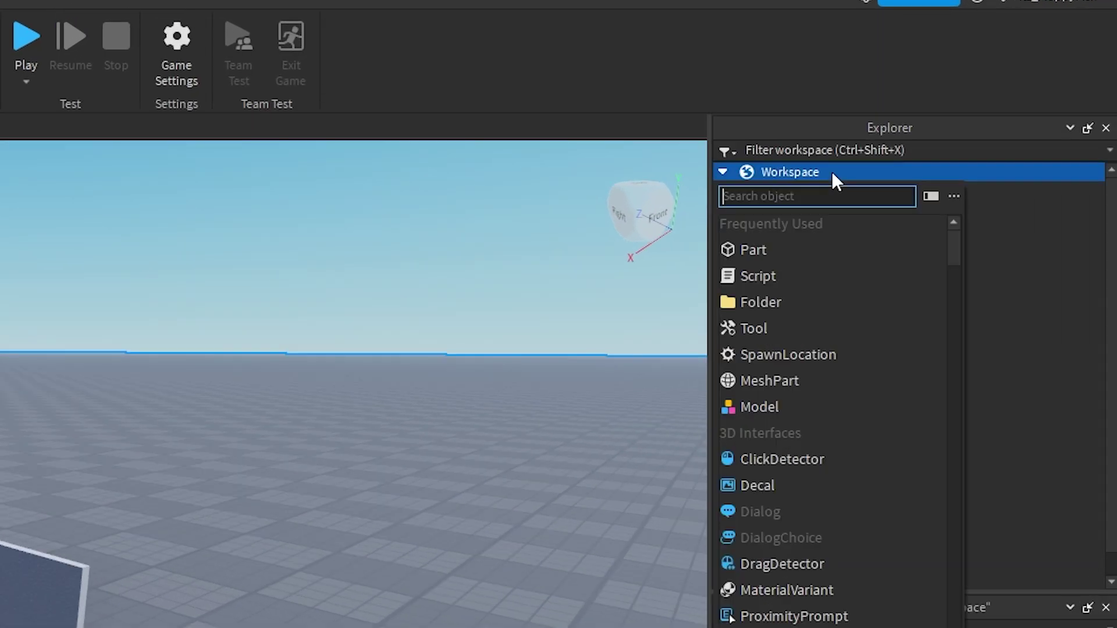
pyautogui.write('sea')
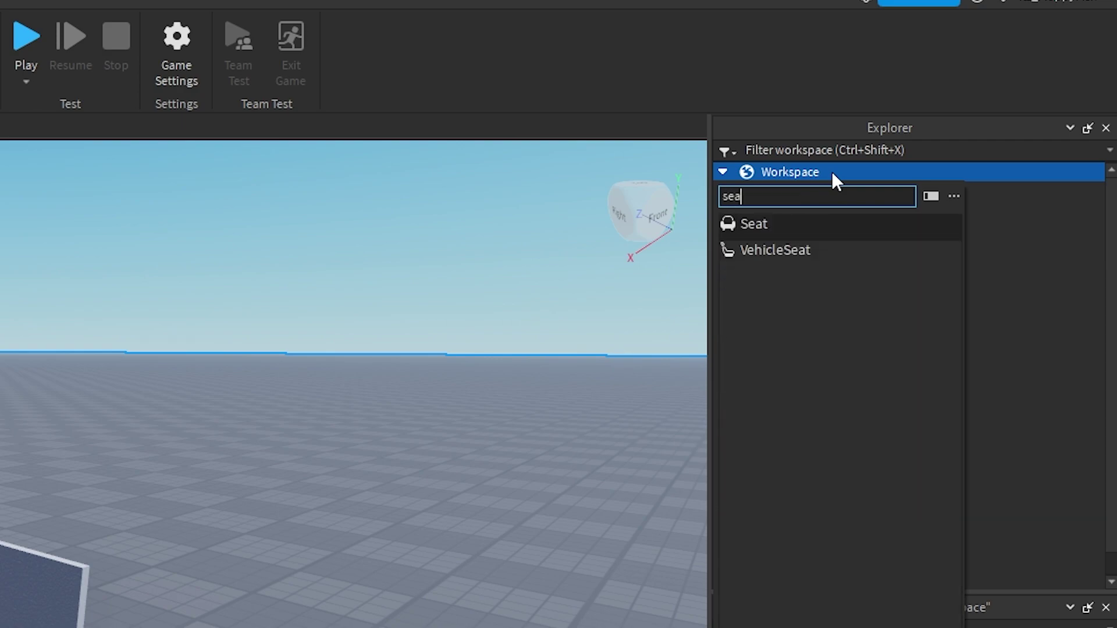
pyautogui.click(754, 224)
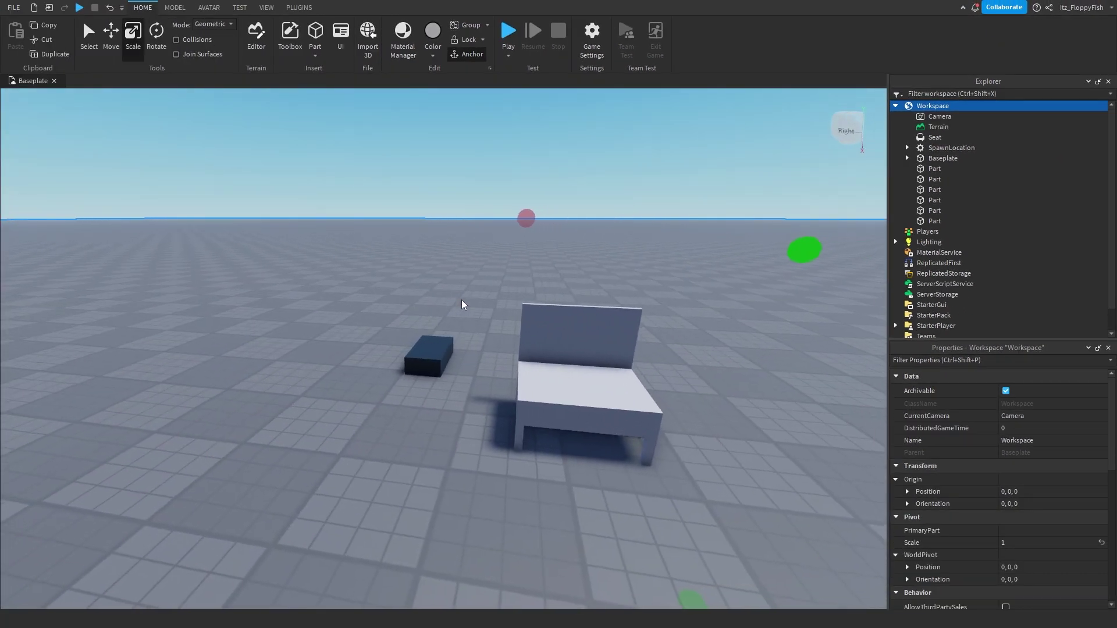
pyautogui.click(935, 138)
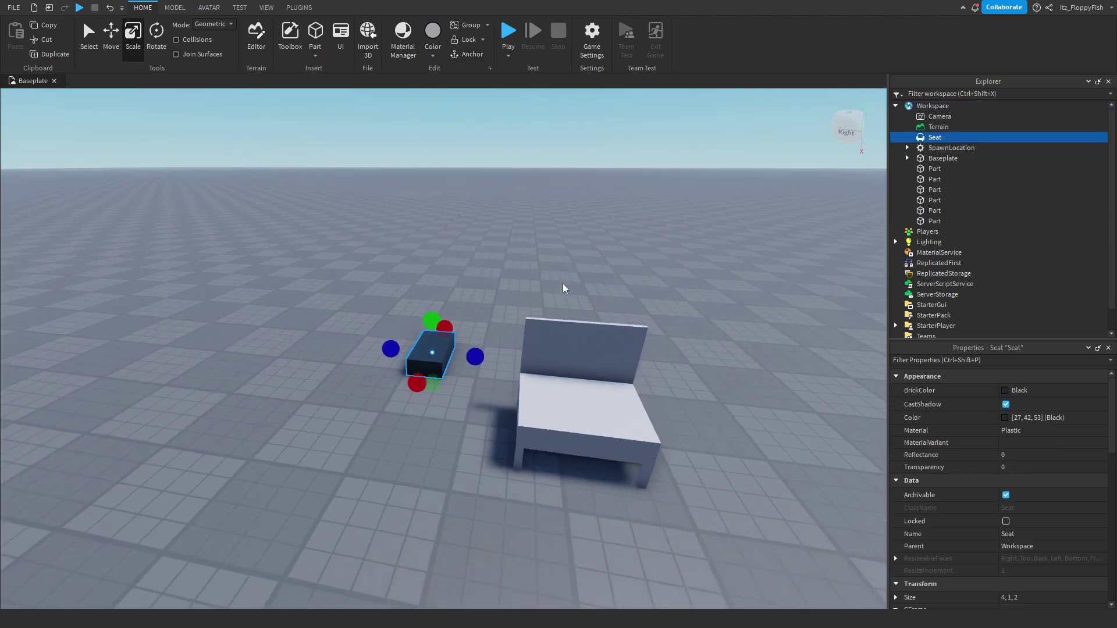
# Step: Examine the black Seat block and the chair next to it from several angles
pyautogui.press('d')
pyautogui.moveTo(496, 341); pyautogui.dragTo(545, 398, button='right')
pyautogui.press('a')
pyautogui.press('a')
pyautogui.click(675, 501)
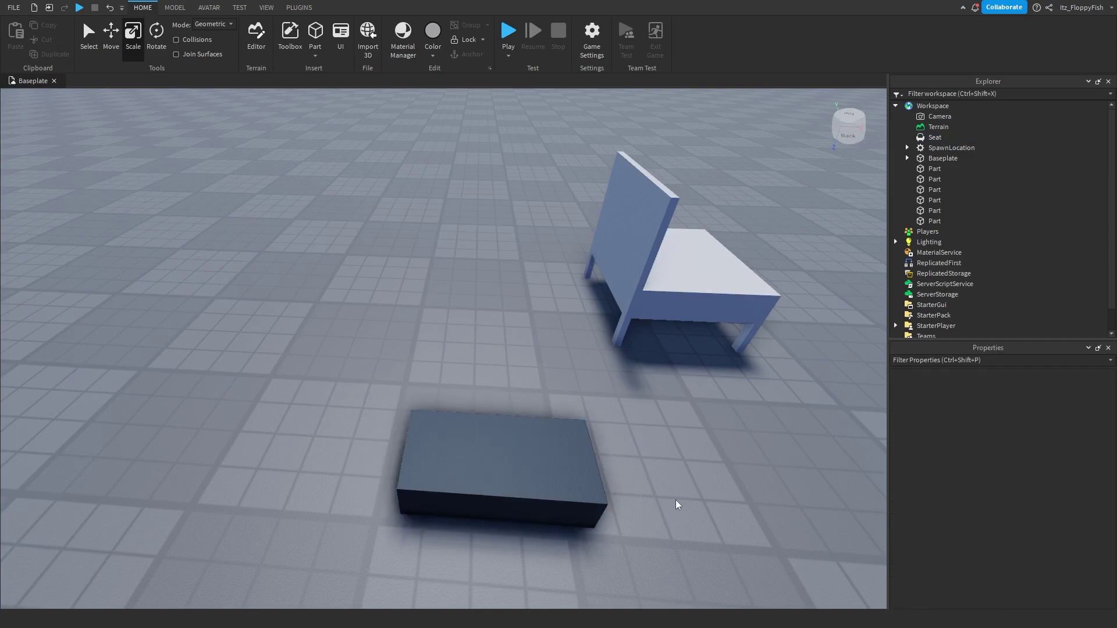
pyautogui.moveTo(675, 501); pyautogui.dragTo(628, 480, button='right')
pyautogui.press('d')
pyautogui.moveTo(511, 396); pyautogui.dragTo(511, 409, button='right')
pyautogui.press('e')
pyautogui.press('s')
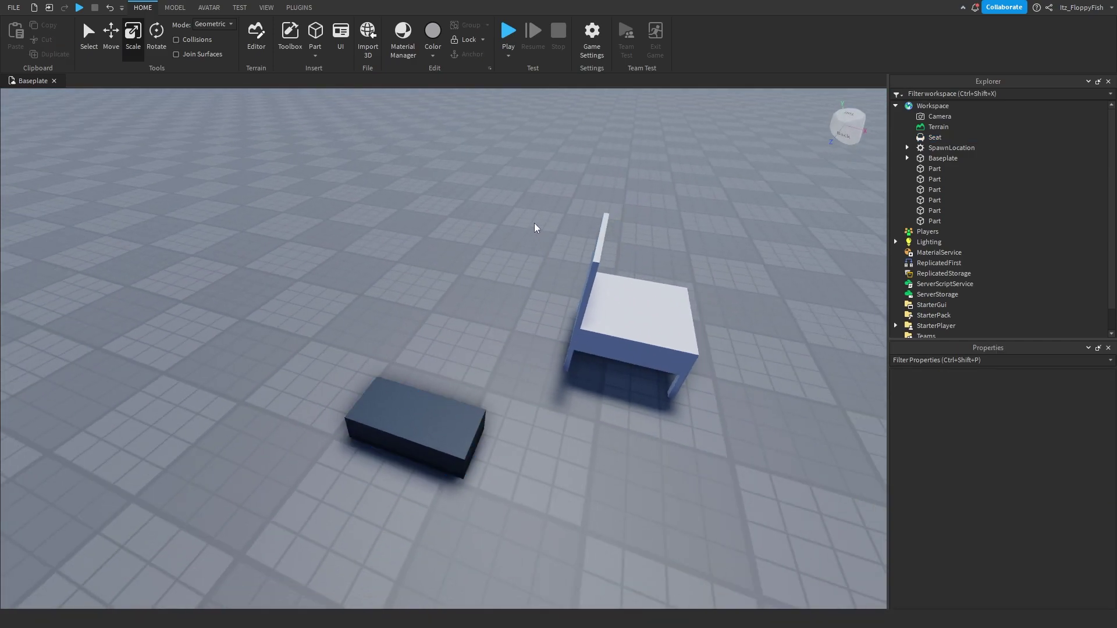
pyautogui.press('q')
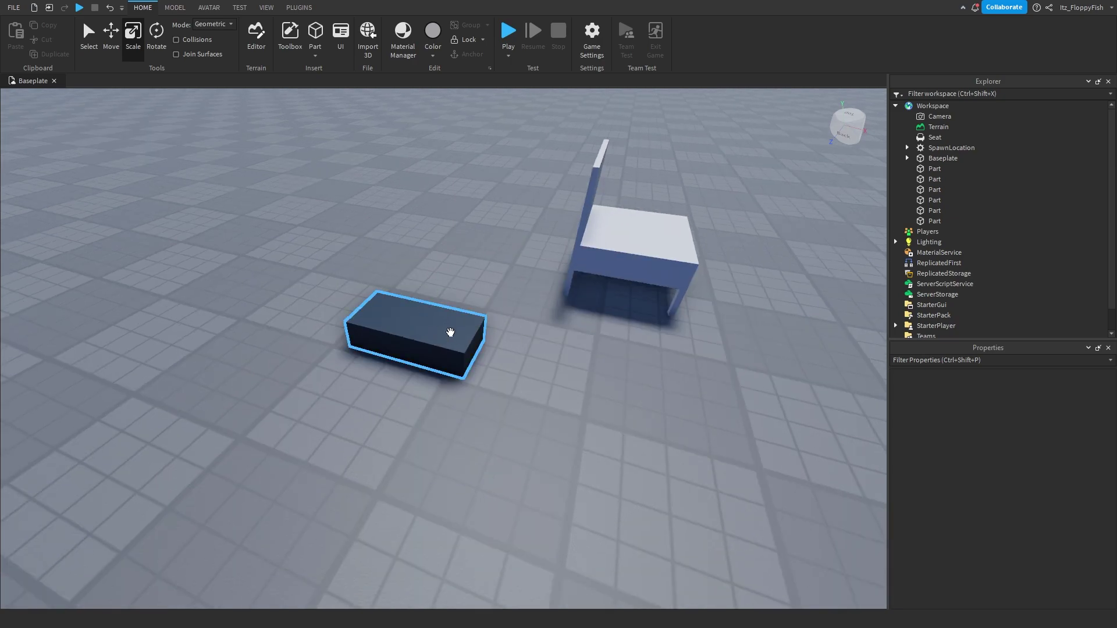
pyautogui.moveTo(541, 474); pyautogui.dragTo(551, 475, button='right')
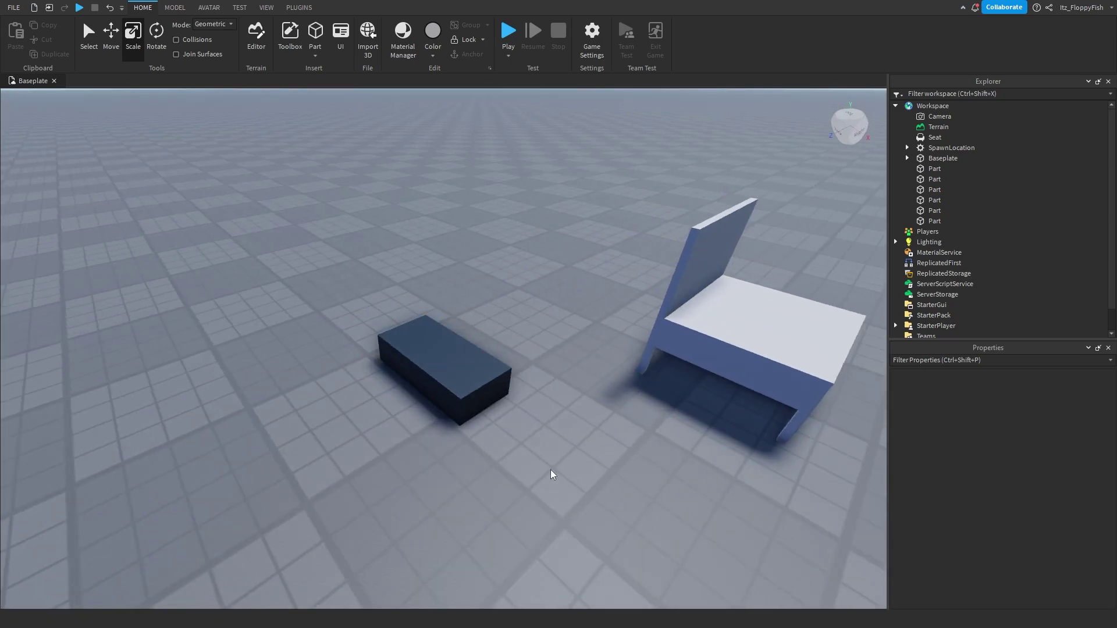
# Step: Move the Seat onto the chair, turned parallel to the backrest, and sink its lower part into the seat slab
pyautogui.click(454, 369)
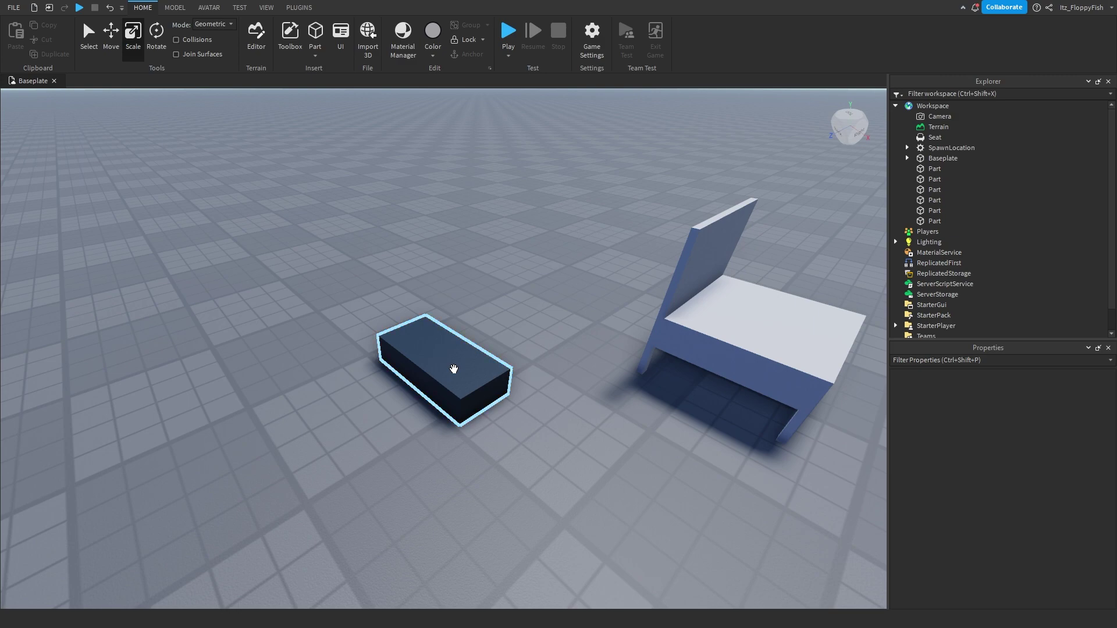
pyautogui.click(454, 369)
pyautogui.moveTo(453, 369); pyautogui.dragTo(402, 410, button='right')
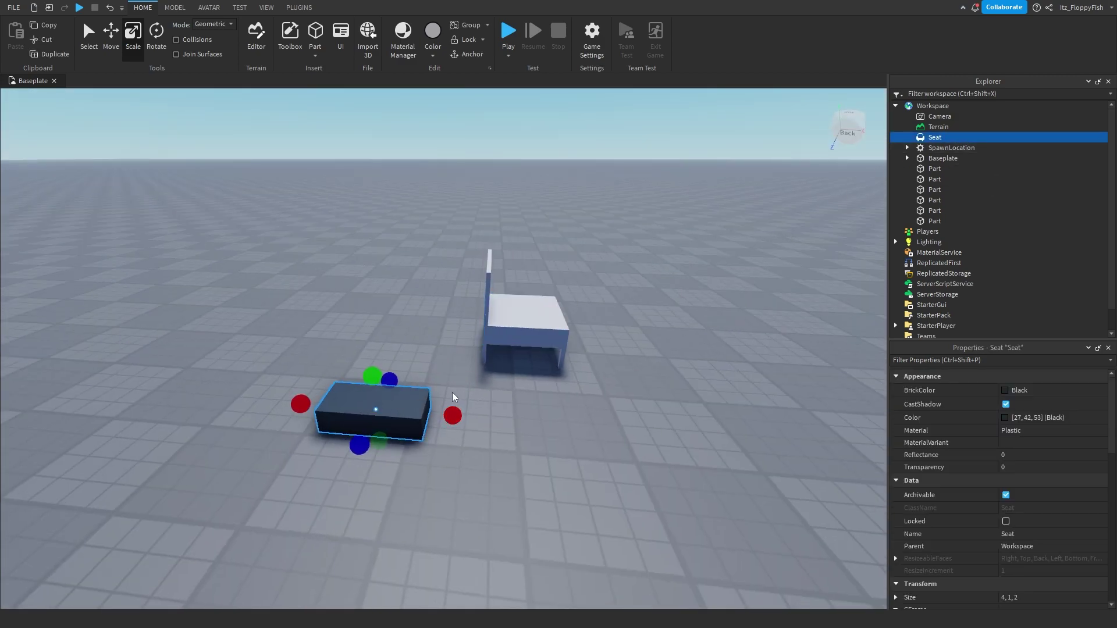
pyautogui.moveTo(452, 392); pyautogui.dragTo(391, 428, button='right')
pyautogui.click(389, 426)
pyautogui.click(388, 407)
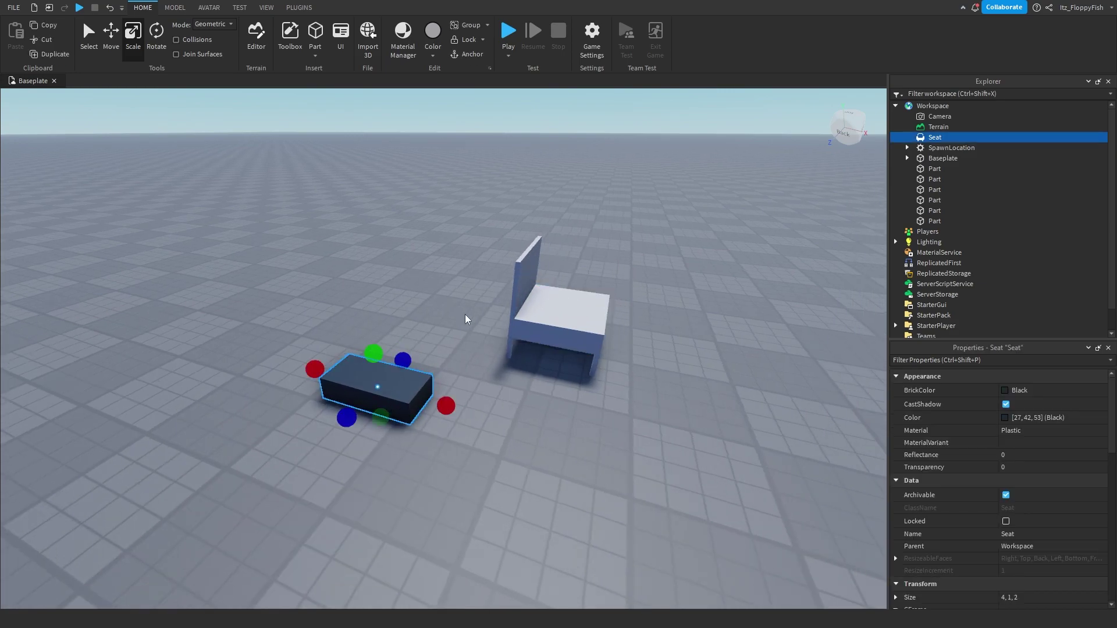
pyautogui.scroll(3, 451, 399)
pyautogui.moveTo(385, 388); pyautogui.dragTo(456, 397)
pyautogui.scroll(3, 456, 397)
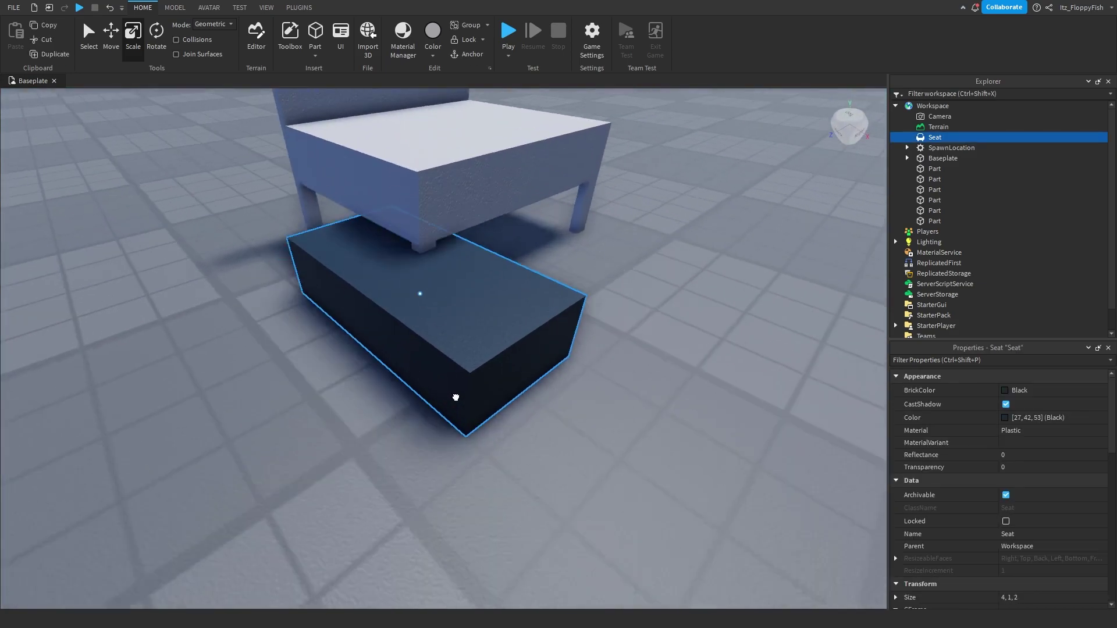
pyautogui.scroll(-6, 455, 397)
pyautogui.moveTo(455, 398); pyautogui.dragTo(501, 334, button='right')
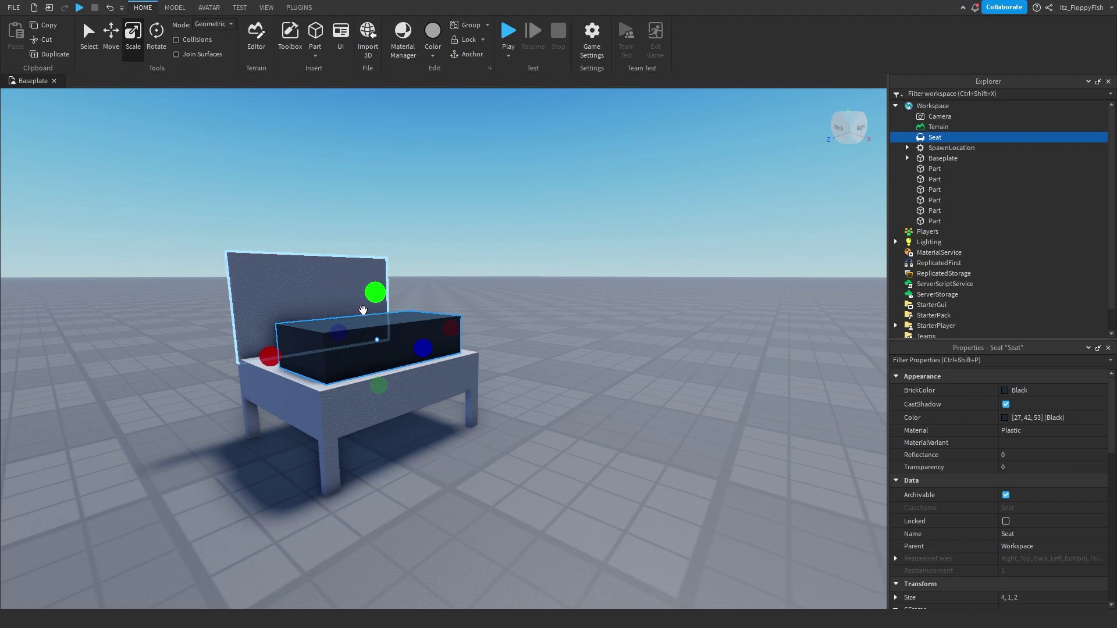
pyautogui.click(107, 44)
pyautogui.moveTo(377, 282); pyautogui.dragTo(380, 299)
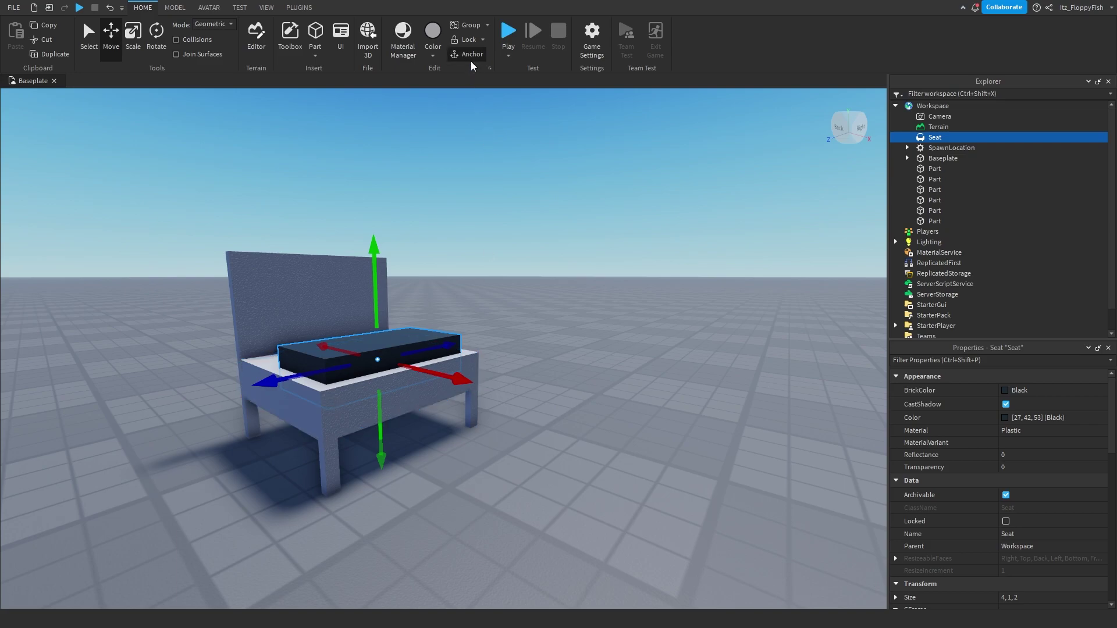
# Step: Anchor the Seat and set its transparency to 1
pyautogui.click(1025, 467)
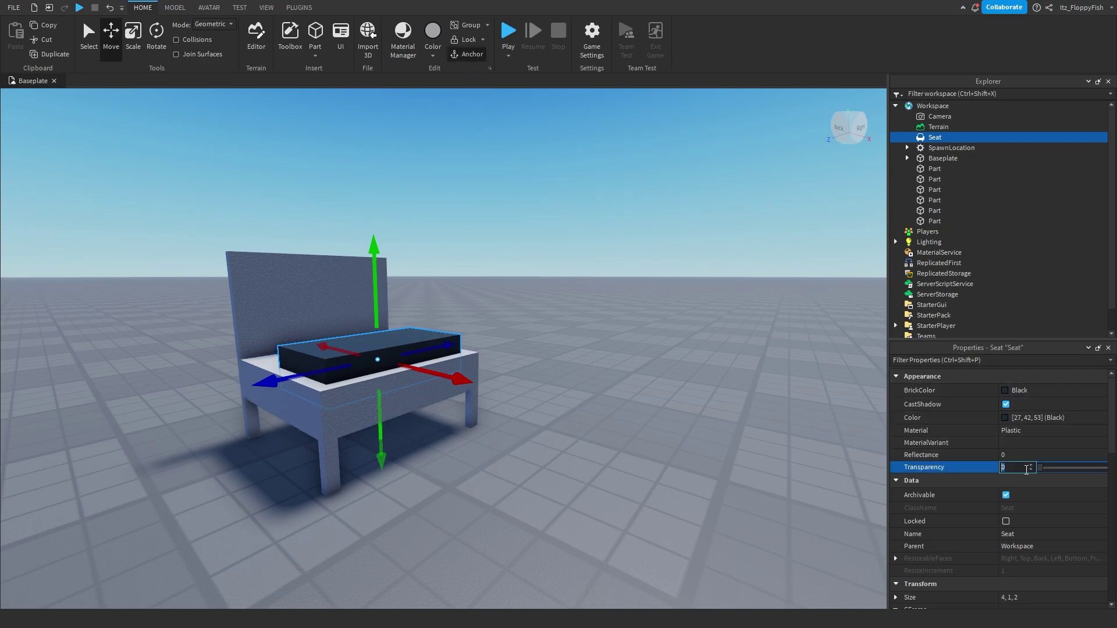
pyautogui.write('1')
pyautogui.press('Return')
pyautogui.moveTo(590, 372); pyautogui.dragTo(589, 373, button='right')
pyautogui.press('a')
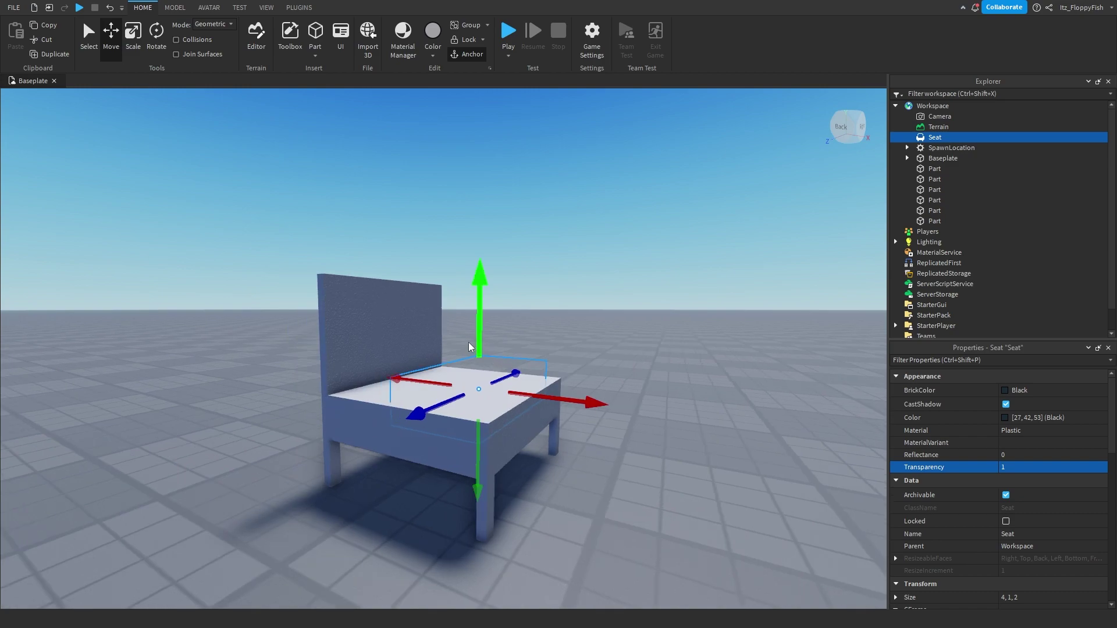
# Step: Fine-tune the invisible Seat's height, keeping its upper edge just above the chair's seat slab, and deselect it
pyautogui.moveTo(475, 336); pyautogui.dragTo(475, 334)
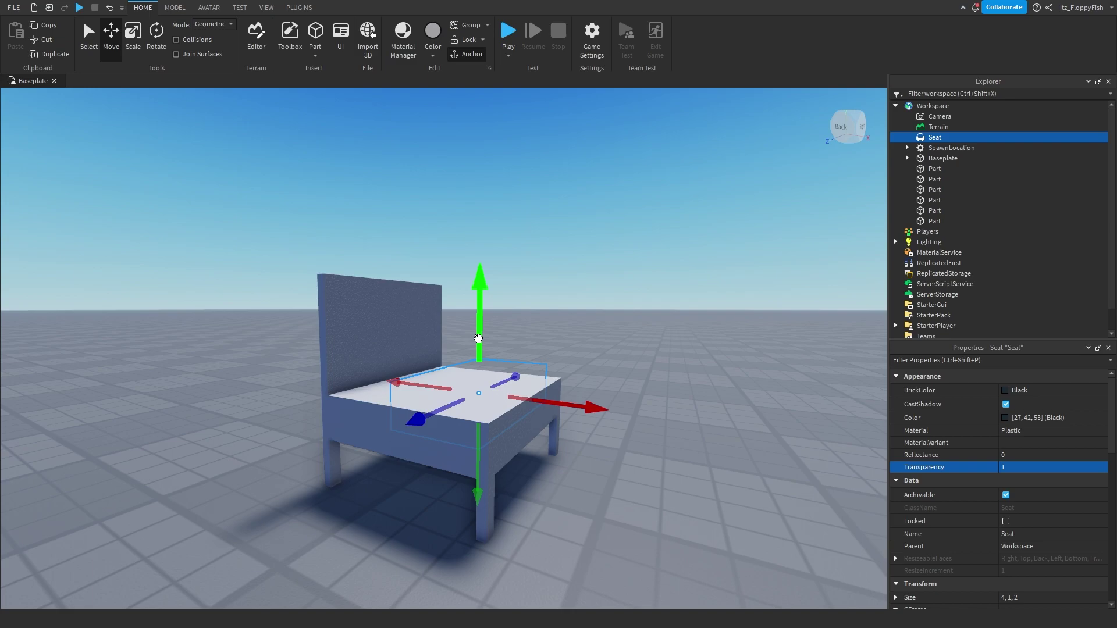
pyautogui.rightClick(511, 337)
pyautogui.click(360, 346)
pyautogui.press('d')
pyautogui.moveTo(496, 311); pyautogui.dragTo(486, 317, button='right')
pyautogui.press('e')
pyautogui.press('q')
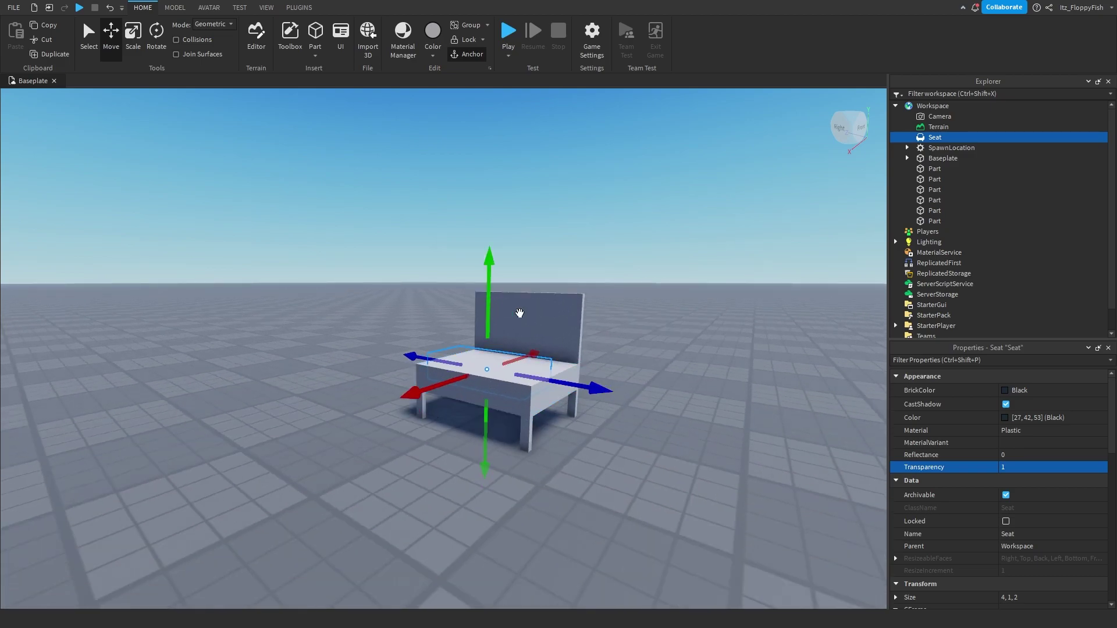
pyautogui.moveTo(473, 429); pyautogui.dragTo(472, 432, button='right')
pyautogui.click(533, 449)
pyautogui.press('e')
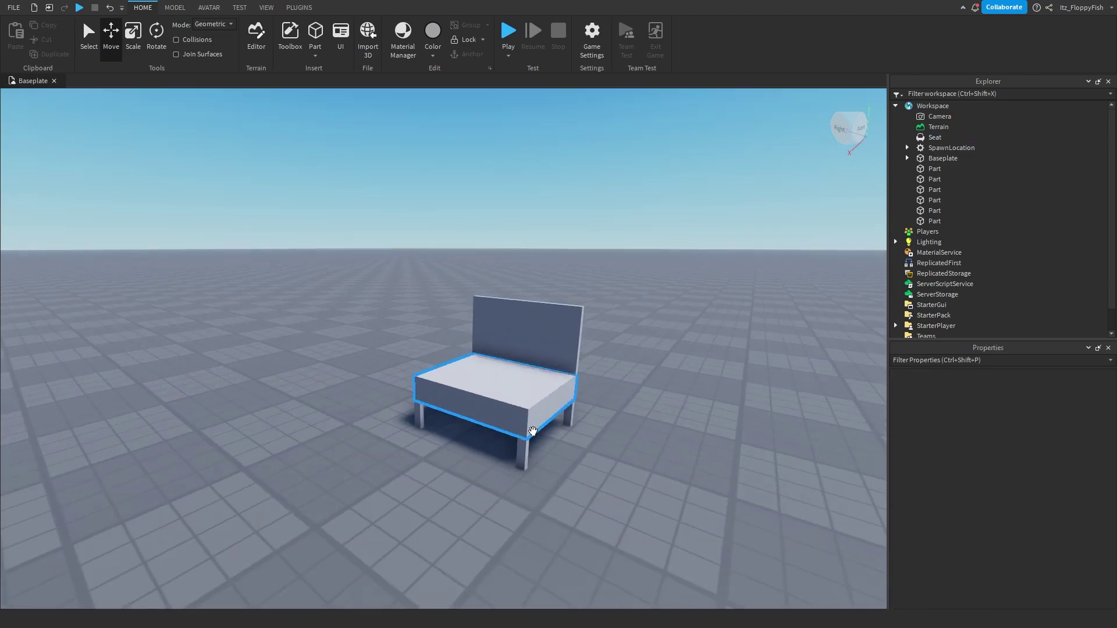
# Step: Start a playtest, walk the avatar onto the chair and check which way it faces when seated
pyautogui.click(508, 32)
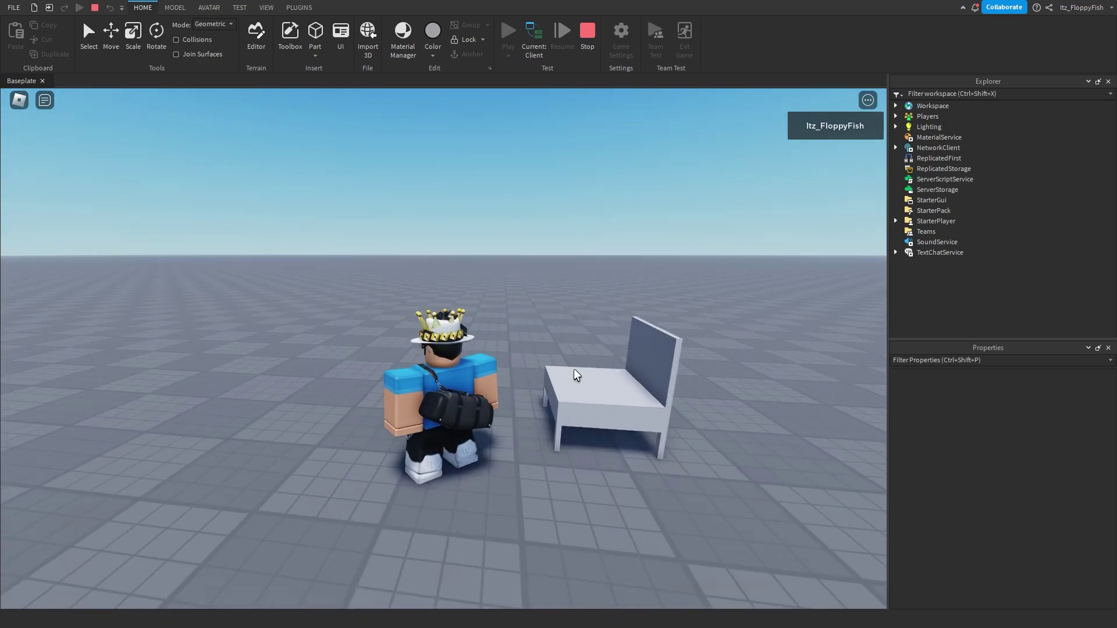
pyautogui.moveTo(576, 376); pyautogui.dragTo(588, 416, button='right')
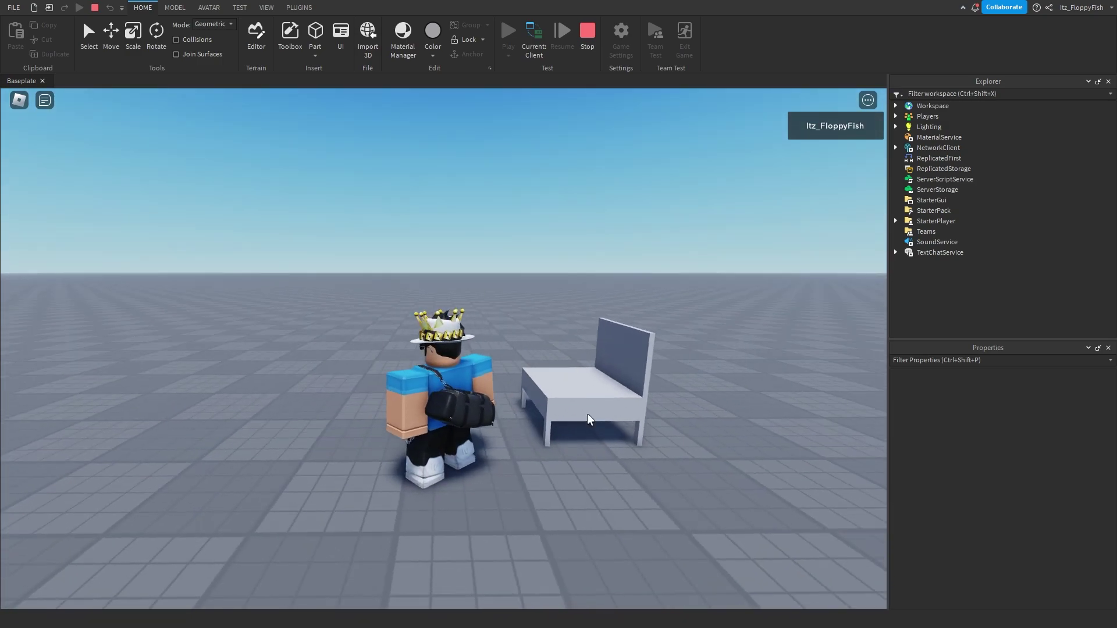
pyautogui.press('w')
pyautogui.moveTo(631, 367); pyautogui.dragTo(631, 371, button='right')
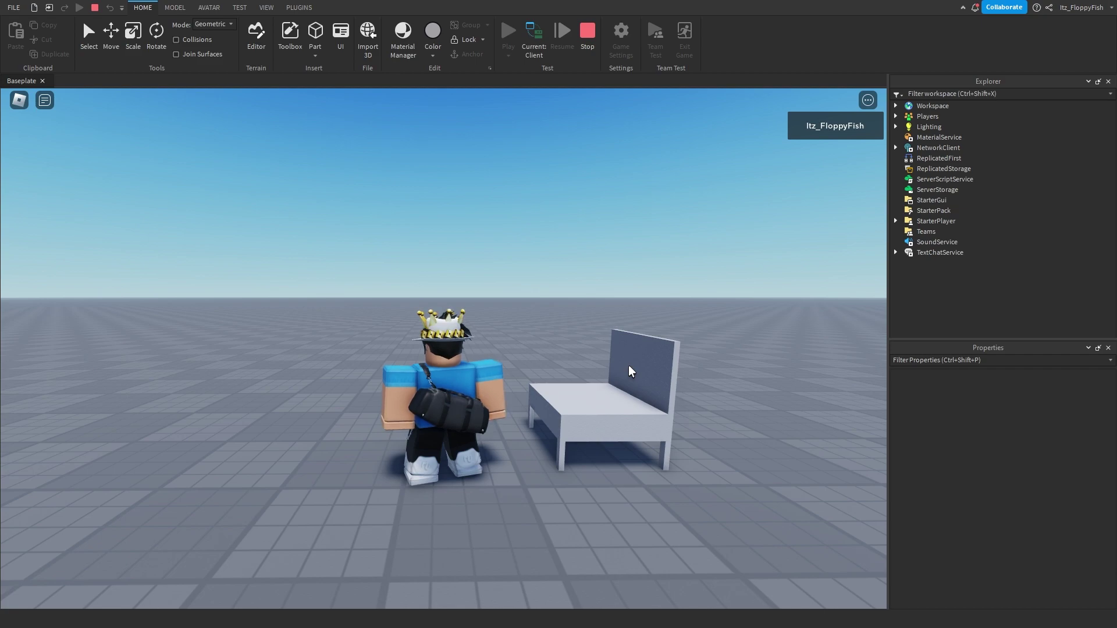
pyautogui.press('w')
pyautogui.press('d')
pyautogui.moveTo(631, 371); pyautogui.dragTo(430, 435, button='right')
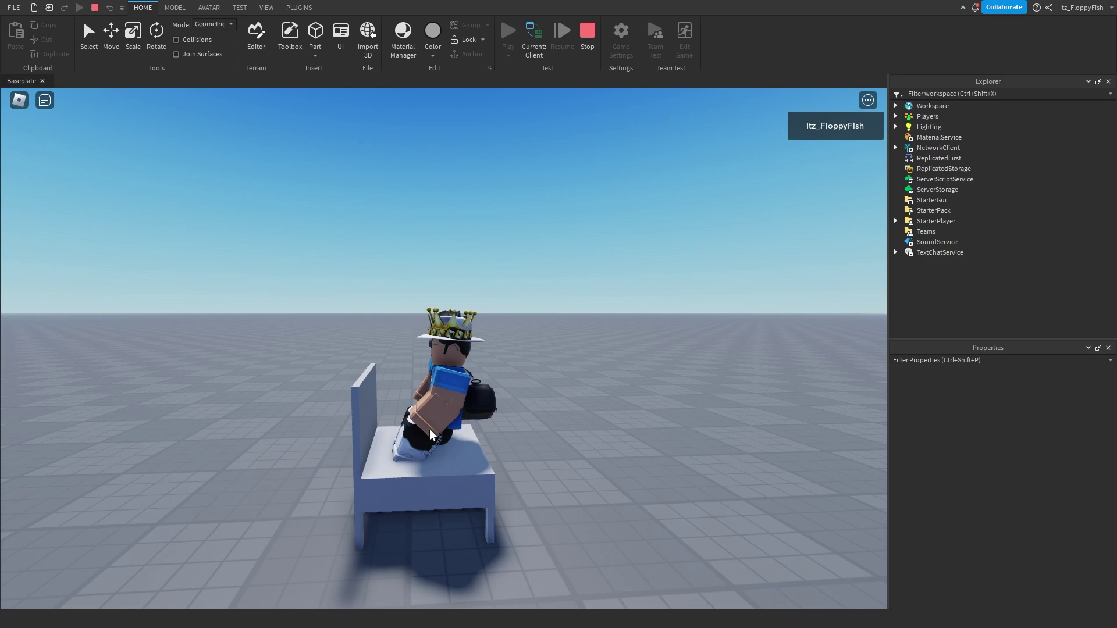
pyautogui.moveTo(431, 435); pyautogui.dragTo(455, 439, button='right')
pyautogui.moveTo(512, 367); pyautogui.dragTo(448, 474, button='right')
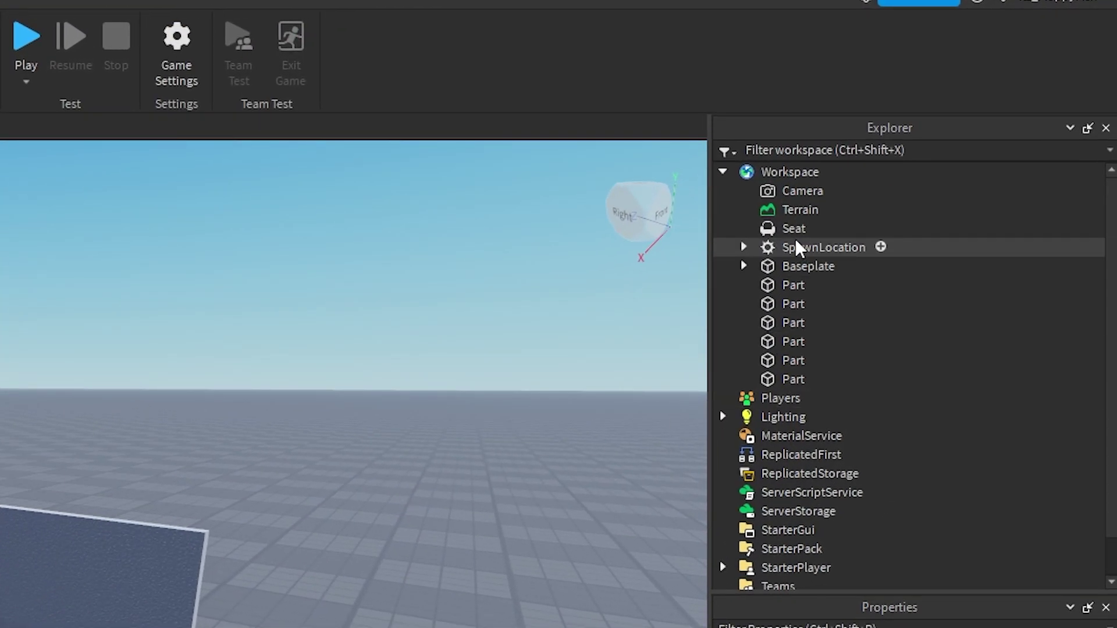
# Step: Rotate the Seat to face away from the backrest and set its parent to the chair's seat slab Part
pyautogui.click(795, 229)
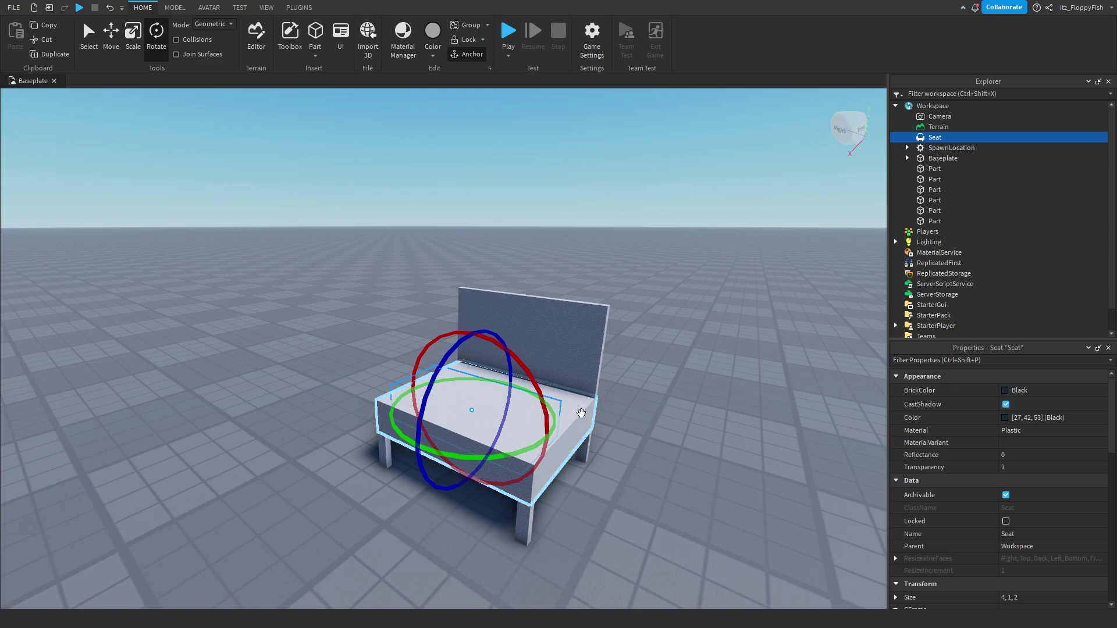
pyautogui.moveTo(596, 444); pyautogui.dragTo(599, 457, button='right')
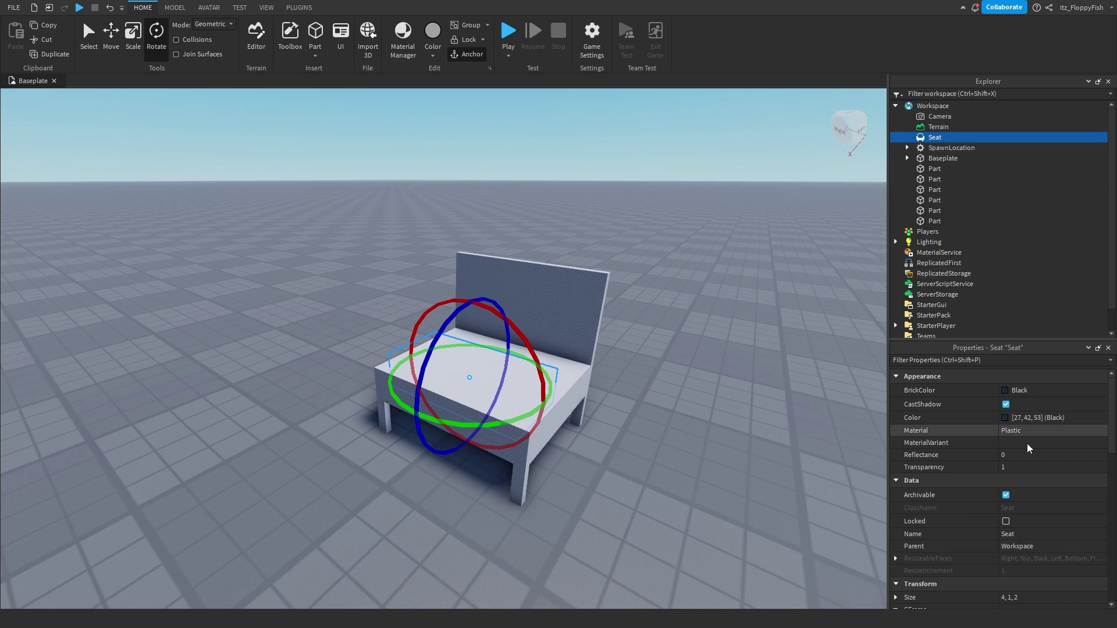
pyautogui.click(1020, 547)
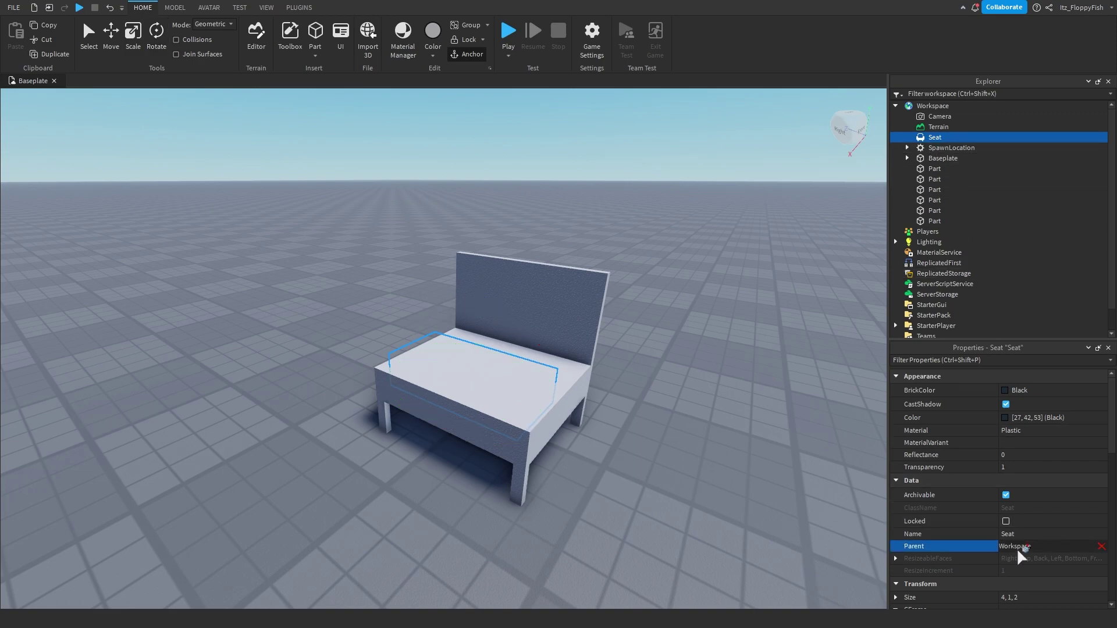
pyautogui.click(575, 380)
pyautogui.moveTo(575, 380); pyautogui.dragTo(369, 441, button='right')
pyautogui.press('d')
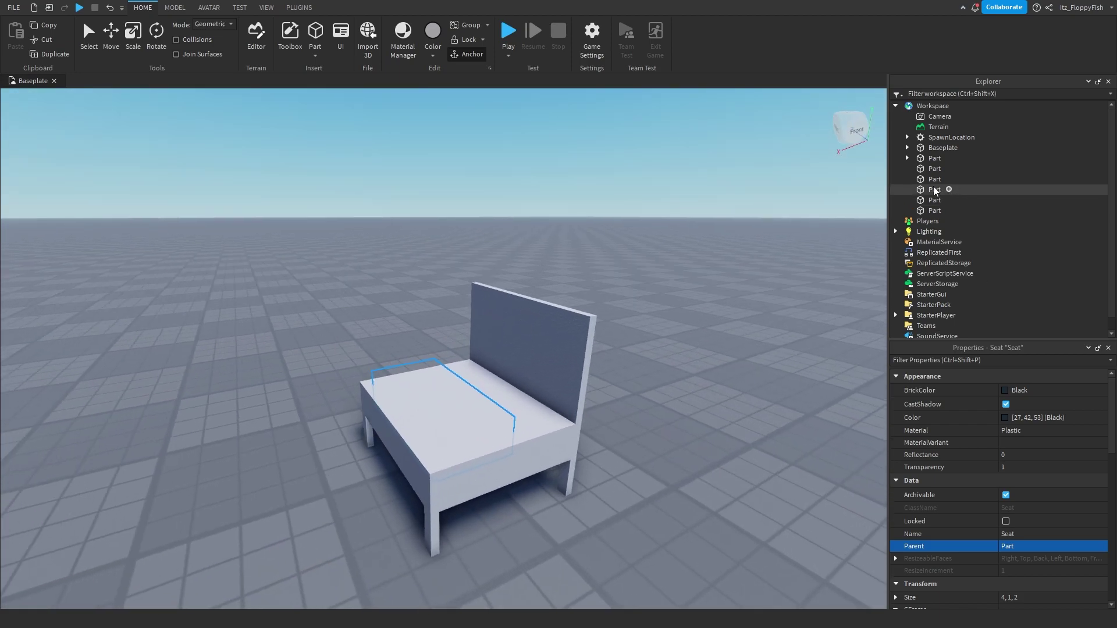
# Step: Lower the Seat nested under the slab Part slightly, keeping its upper edge just above the slab, and deselect everything
pyautogui.click(935, 159)
pyautogui.click(907, 158)
pyautogui.click(934, 170)
pyautogui.moveTo(695, 395); pyautogui.dragTo(705, 349, button='right')
pyautogui.click(110, 32)
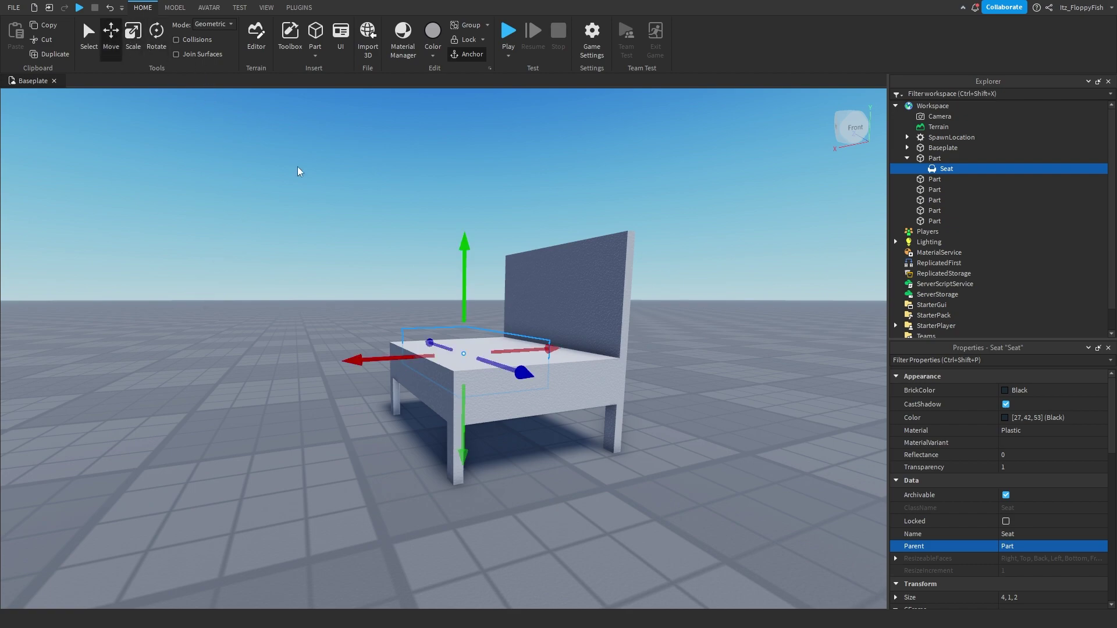
pyautogui.moveTo(468, 283); pyautogui.dragTo(468, 288)
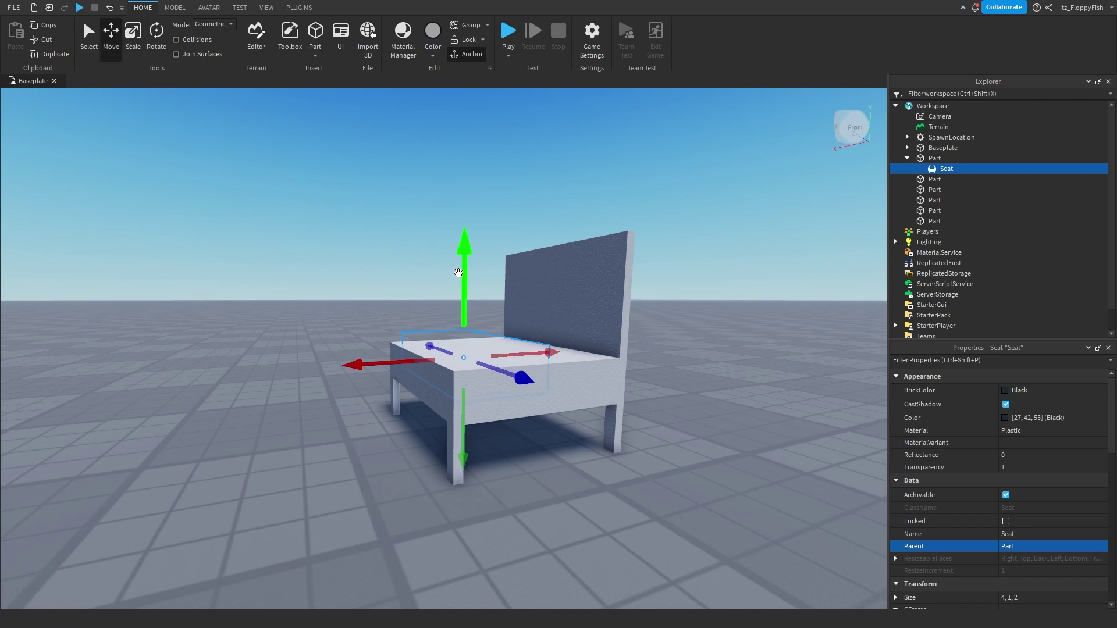
pyautogui.click(504, 400)
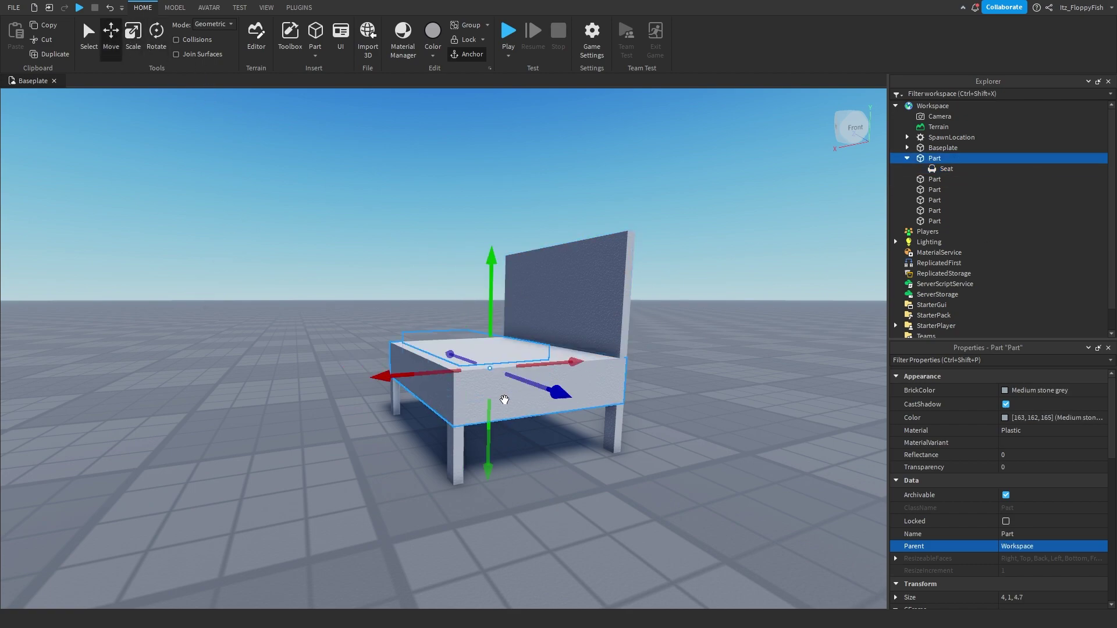
pyautogui.click(568, 529)
# Step: Run another playtest, seat the avatar on the chair and examine its sitting position from the side
pyautogui.click(509, 30)
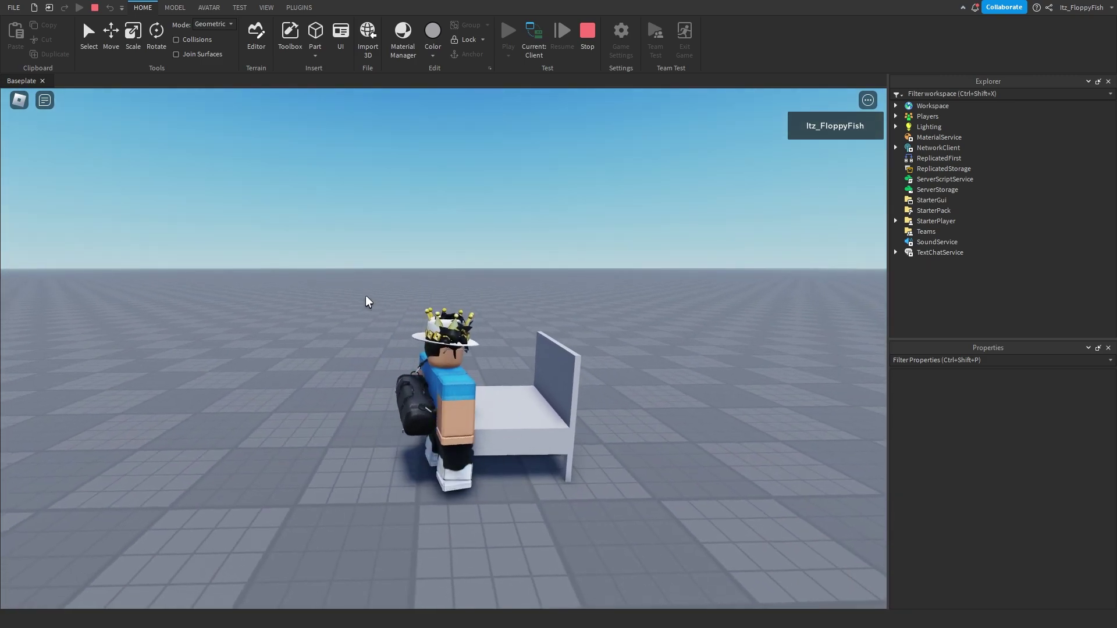
pyautogui.press('d')
pyautogui.moveTo(366, 297); pyautogui.dragTo(366, 297, button='right')
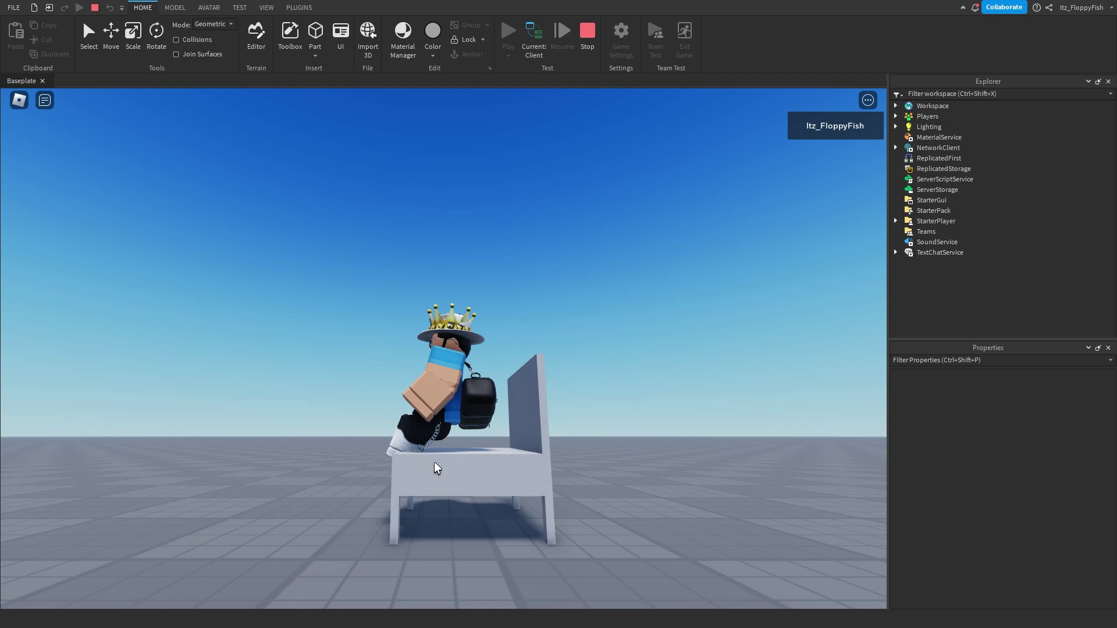
pyautogui.moveTo(435, 463)
pyautogui.mouseDown(button='right')
pyautogui.moveTo(435, 484)
pyautogui.moveTo(443, 445)
pyautogui.mouseUp(button='right')
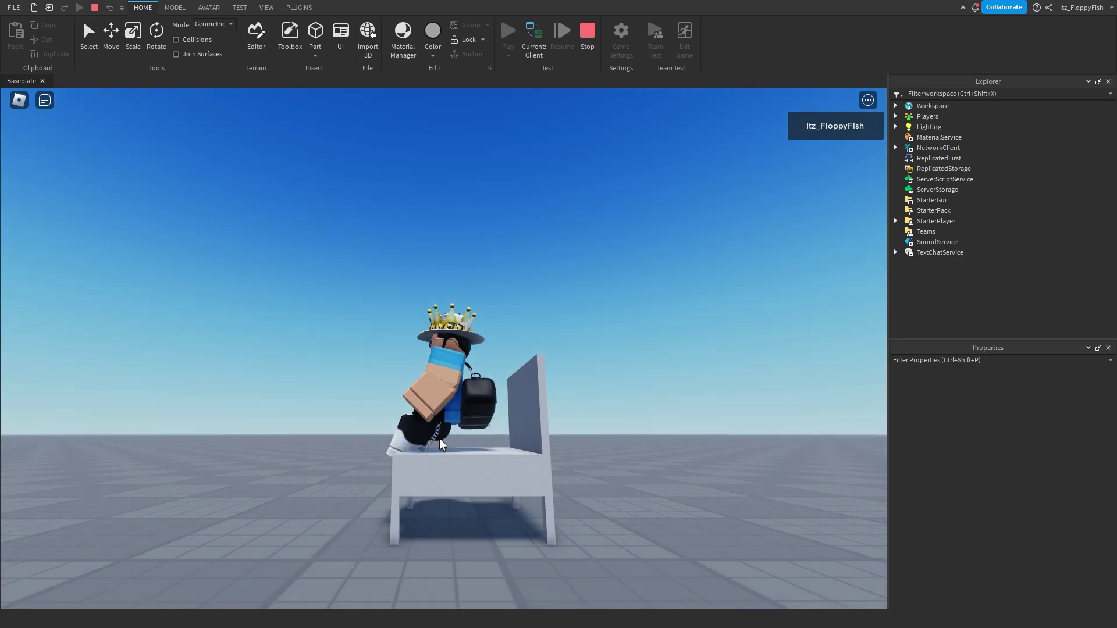
pyautogui.moveTo(427, 460)
pyautogui.mouseDown(button='right')
pyautogui.moveTo(444, 461)
pyautogui.moveTo(430, 465)
pyautogui.mouseUp(button='right')
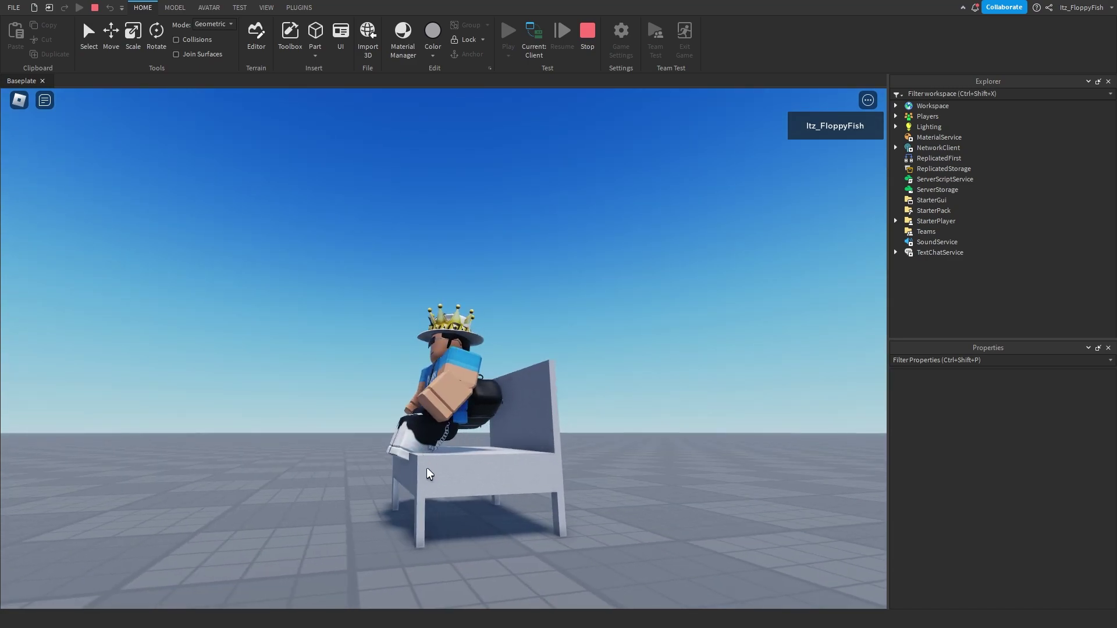
pyautogui.scroll(2, 414, 506)
pyautogui.scroll(2, 392, 499)
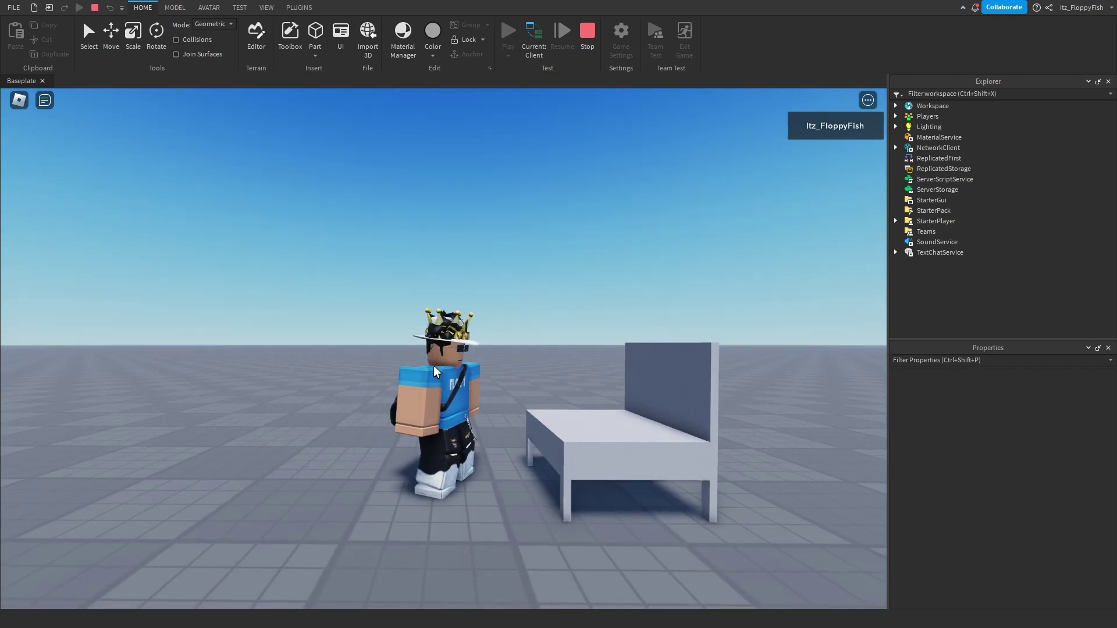
# Step: Walk the avatar onto the chair again and examine where its legs rest at the slab's front edge
pyautogui.press('d')
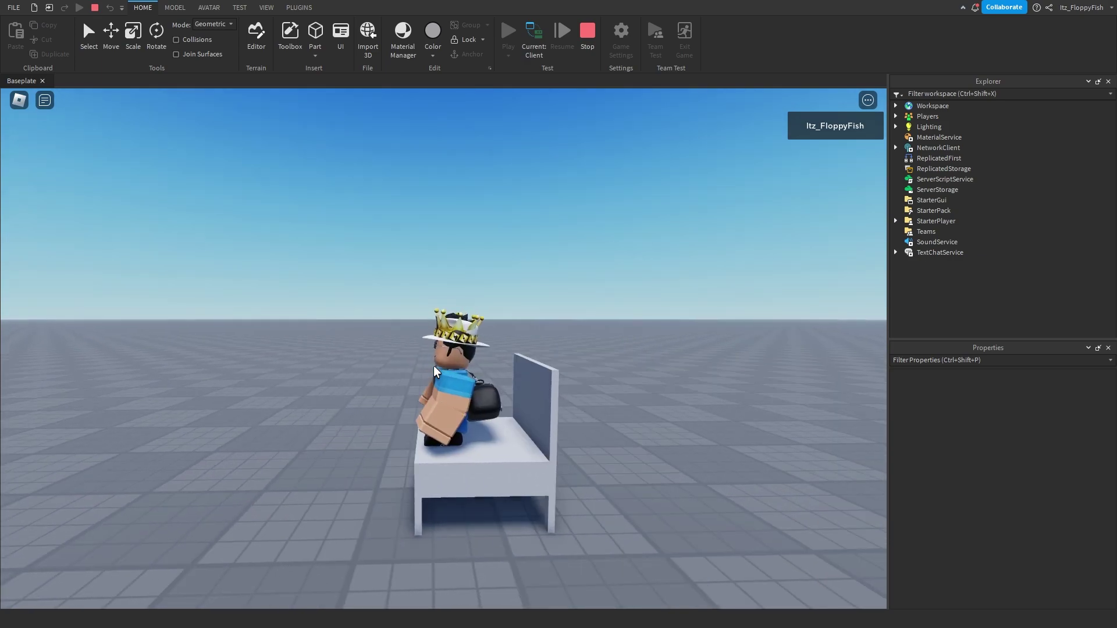
pyautogui.moveTo(447, 424); pyautogui.dragTo(433, 441, button='right')
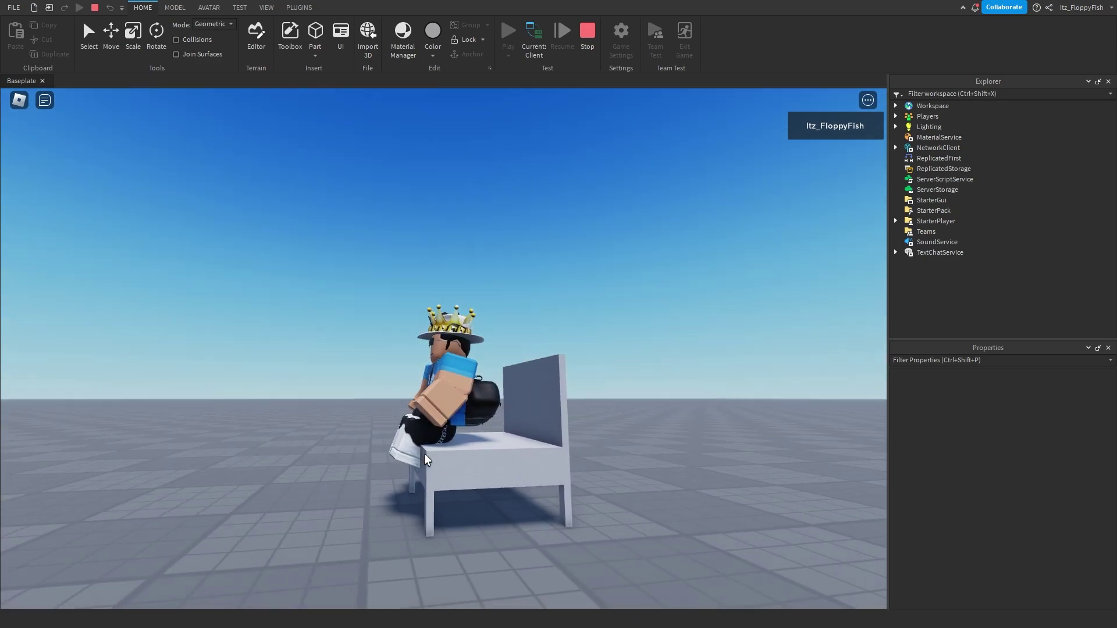
pyautogui.moveTo(425, 455); pyautogui.dragTo(429, 455, button='right')
pyautogui.scroll(3, 425, 455)
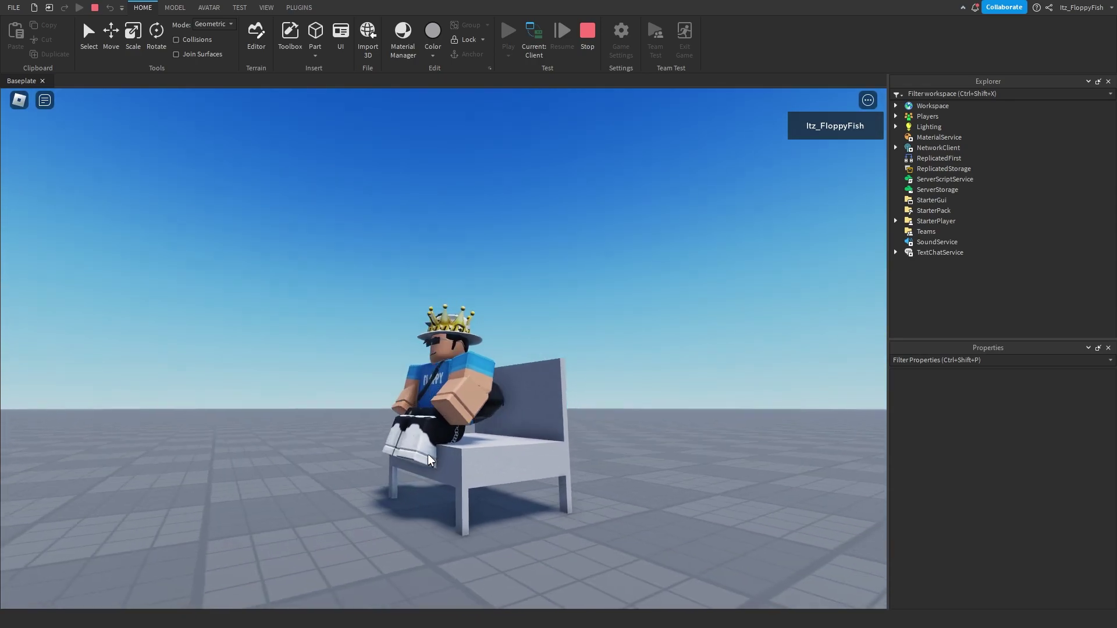
# Step: Make the avatar jump off the chair, sit down again and jump off once more, and end the playtest
pyautogui.press('space')
pyautogui.moveTo(429, 459); pyautogui.dragTo(429, 459, button='right')
pyautogui.press('s')
pyautogui.moveTo(514, 415); pyautogui.dragTo(514, 415, button='right')
pyautogui.press('d')
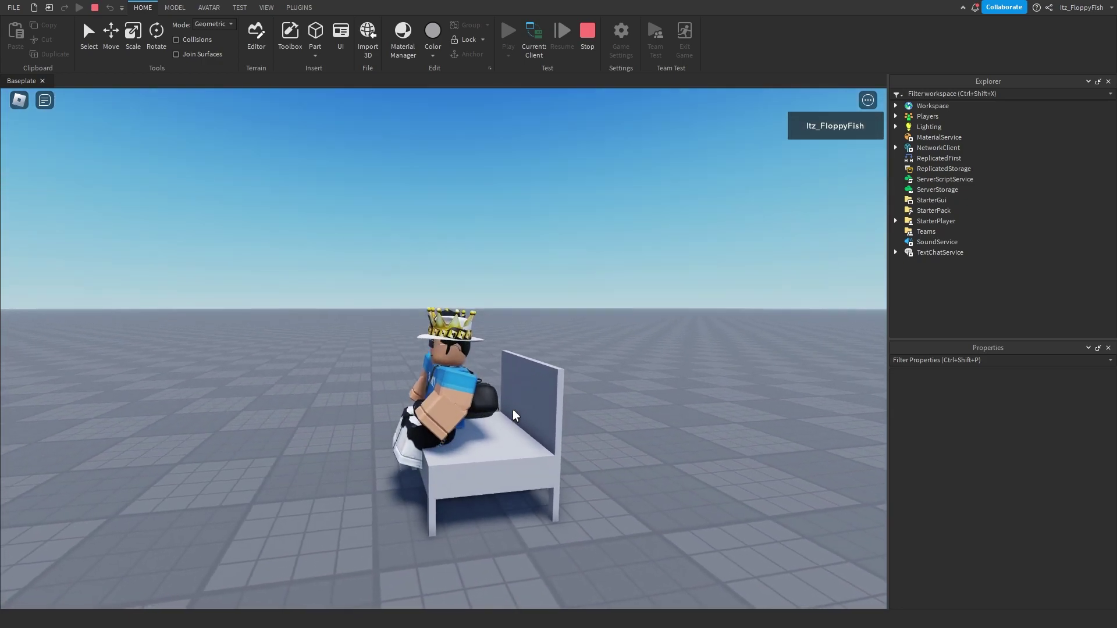
pyautogui.press('space')
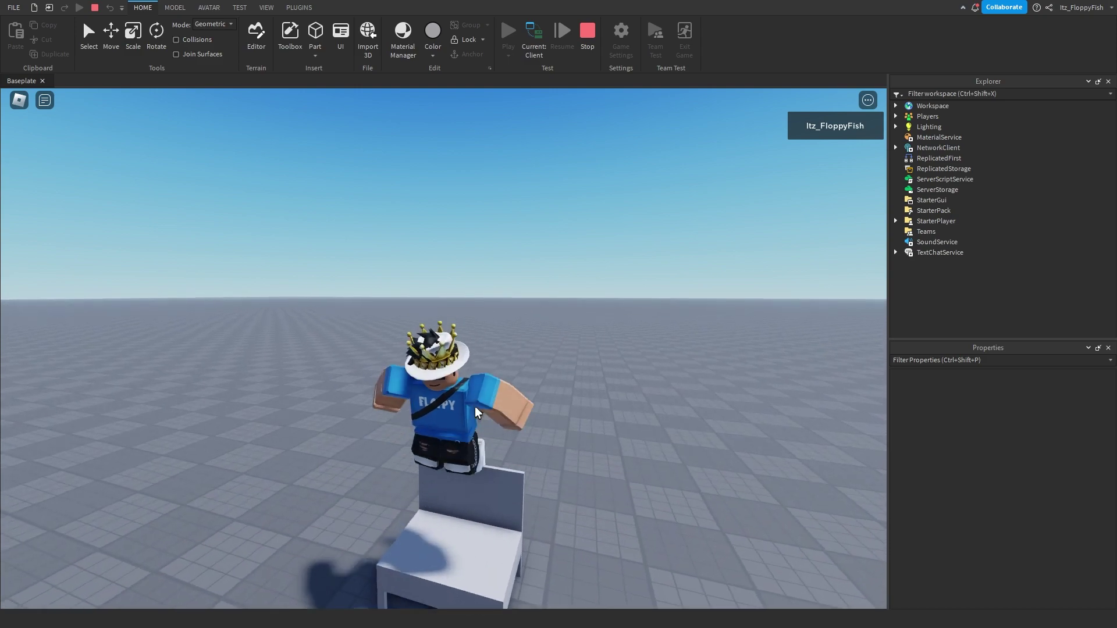
pyautogui.press('s')
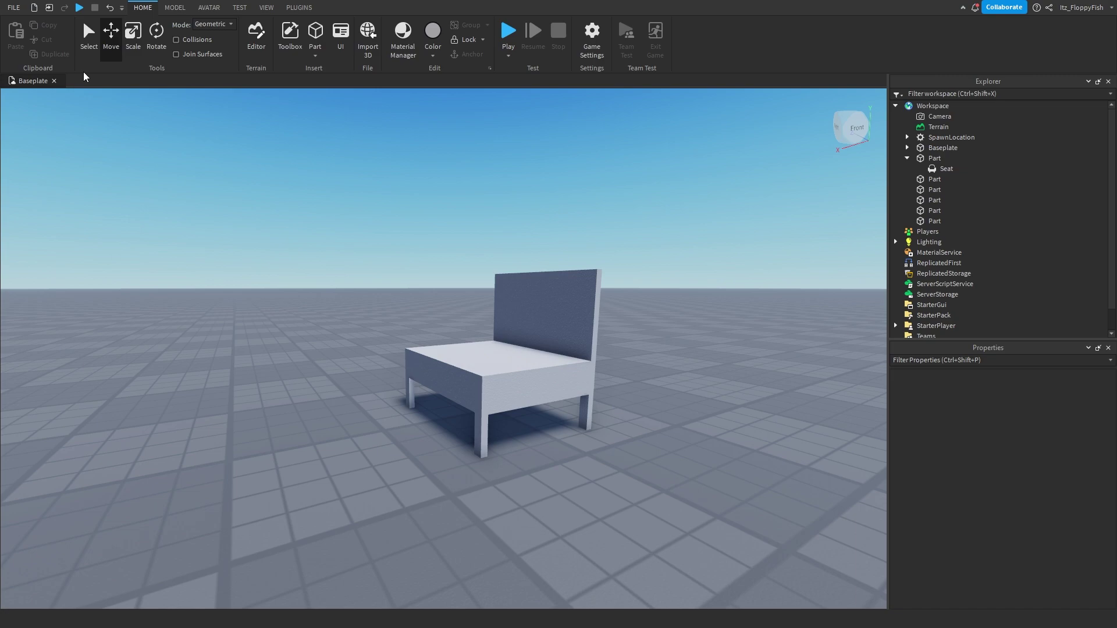
# Step: Examine how the Seat is nested under the chair's slab Part in the object hierarchy
pyautogui.moveTo(951, 181)
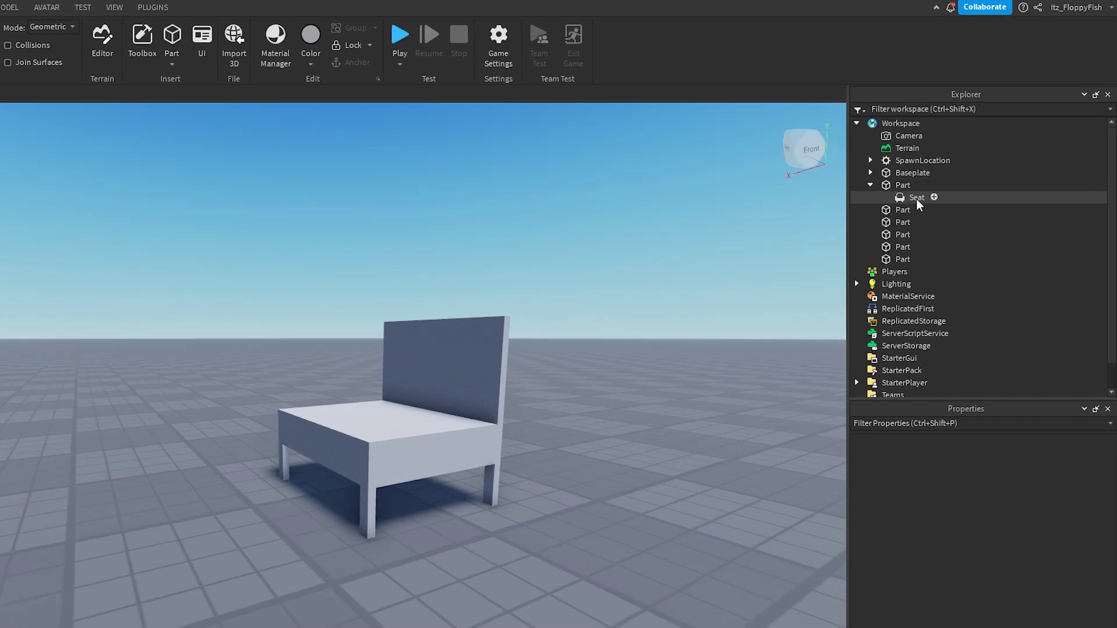
pyautogui.click(934, 169)
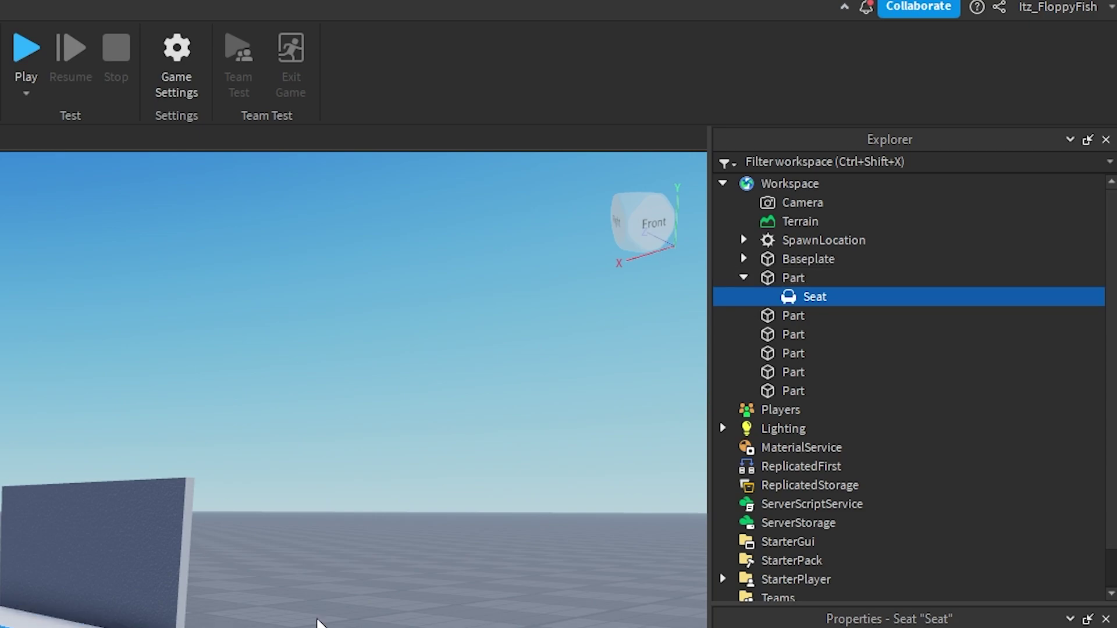
pyautogui.click(814, 278)
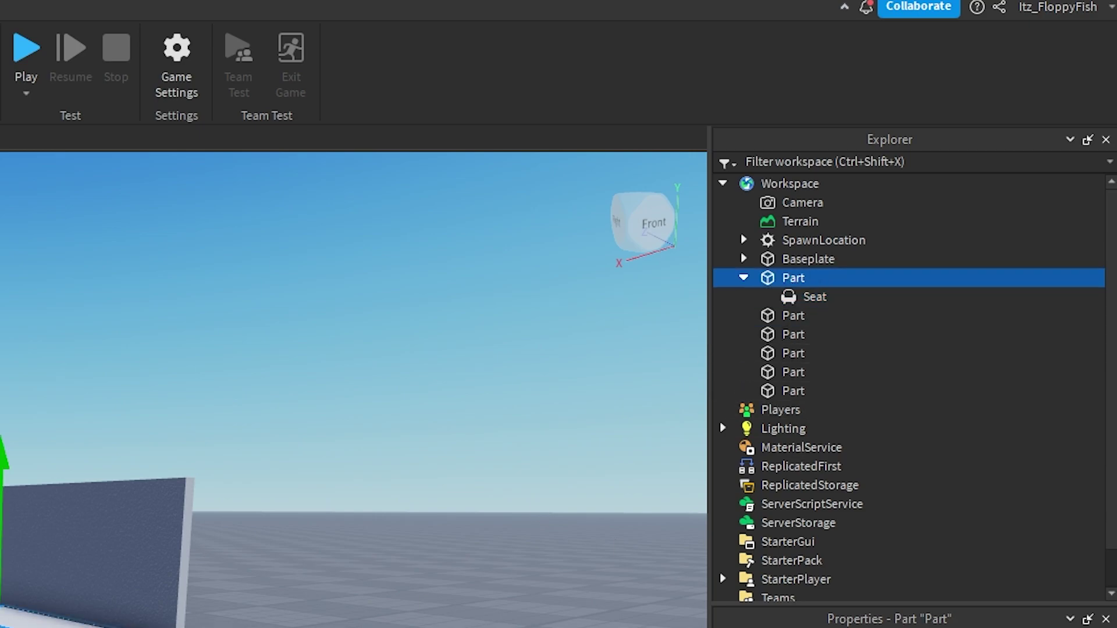
pyautogui.click(801, 297)
pyautogui.click(801, 285)
pyautogui.click(814, 297)
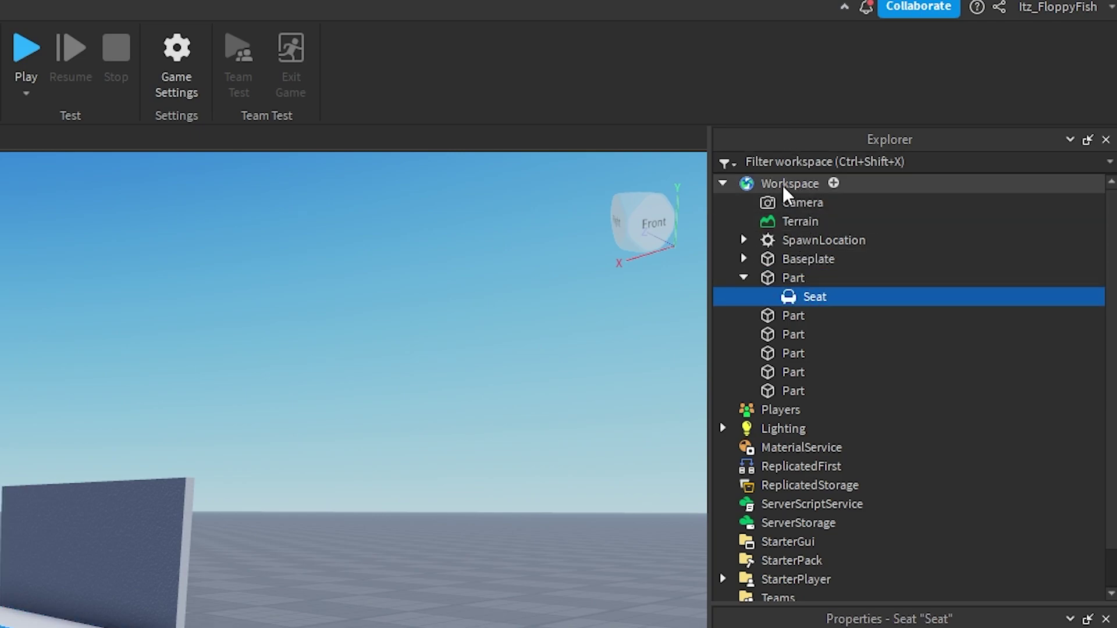
# Step: Insert a ProximityPrompt into the slab Part that contains the Seat
pyautogui.click(783, 277)
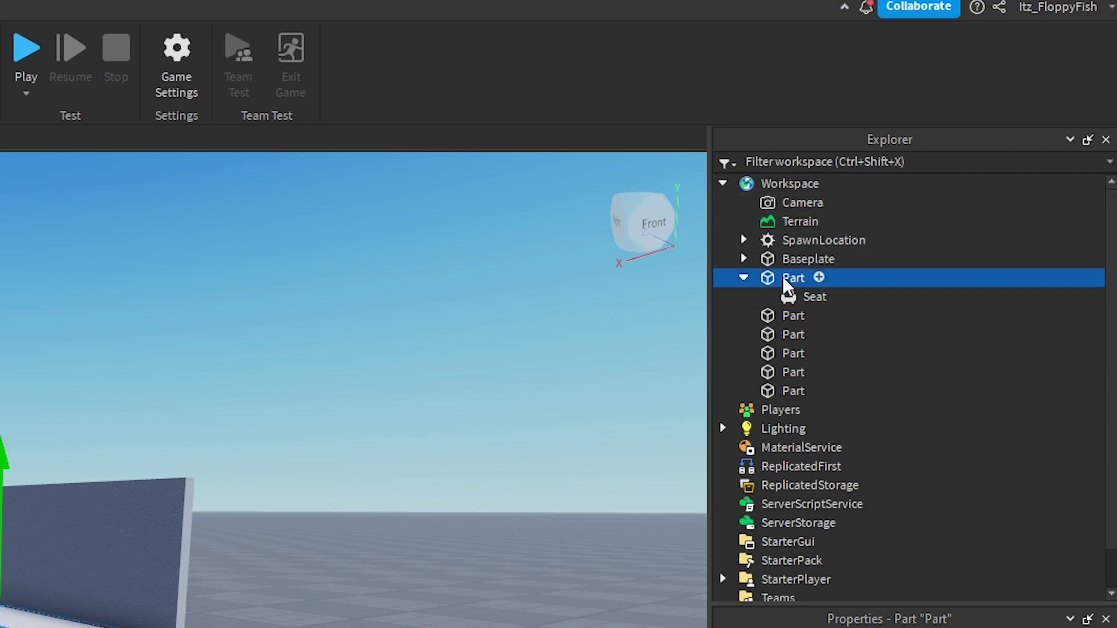
pyautogui.click(819, 277)
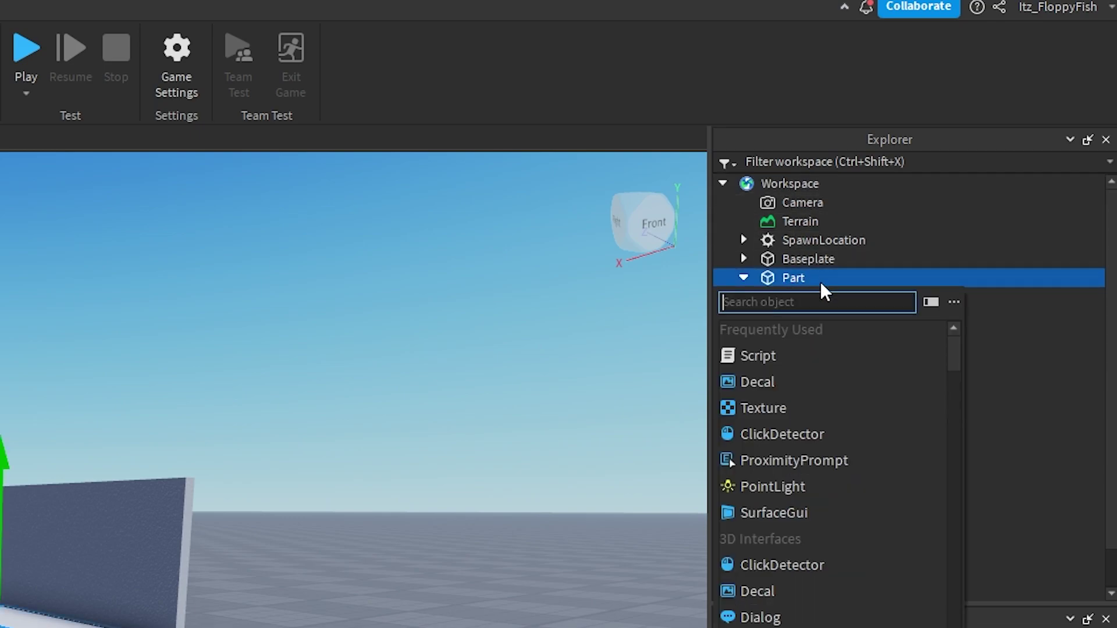
pyautogui.click(840, 460)
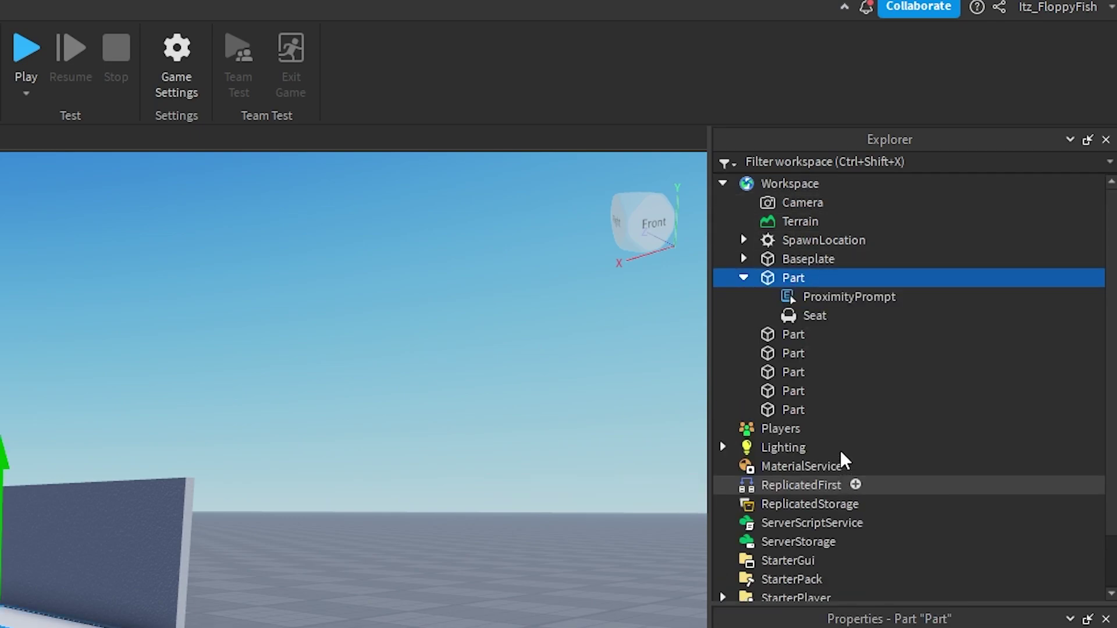
# Step: Set the ProximityPrompt's ActionText to Sit
pyautogui.click(808, 296)
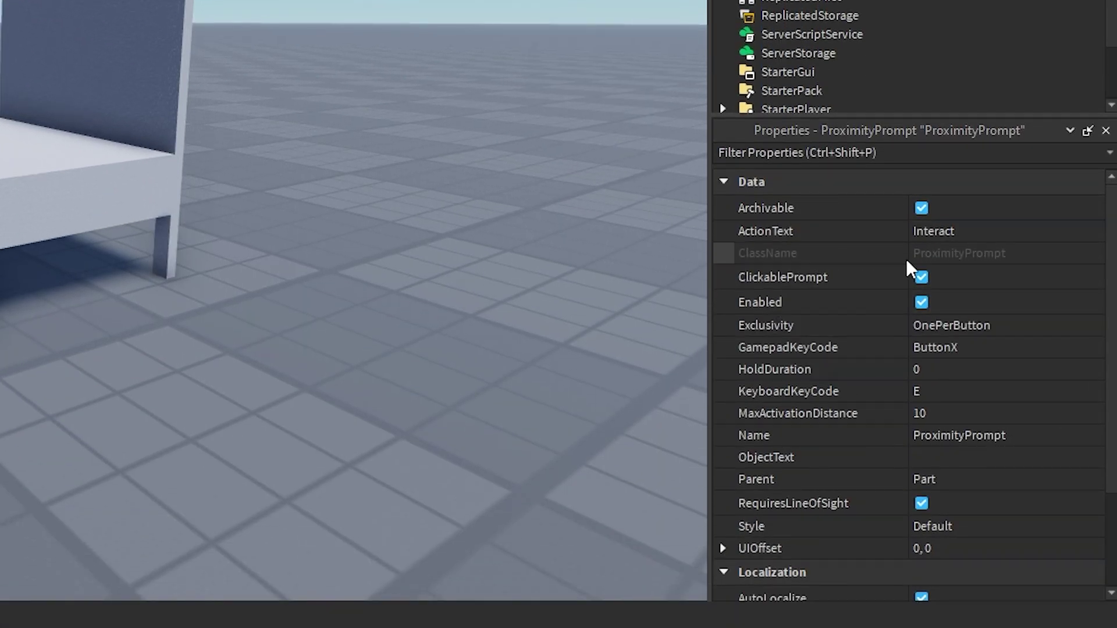
pyautogui.click(947, 231)
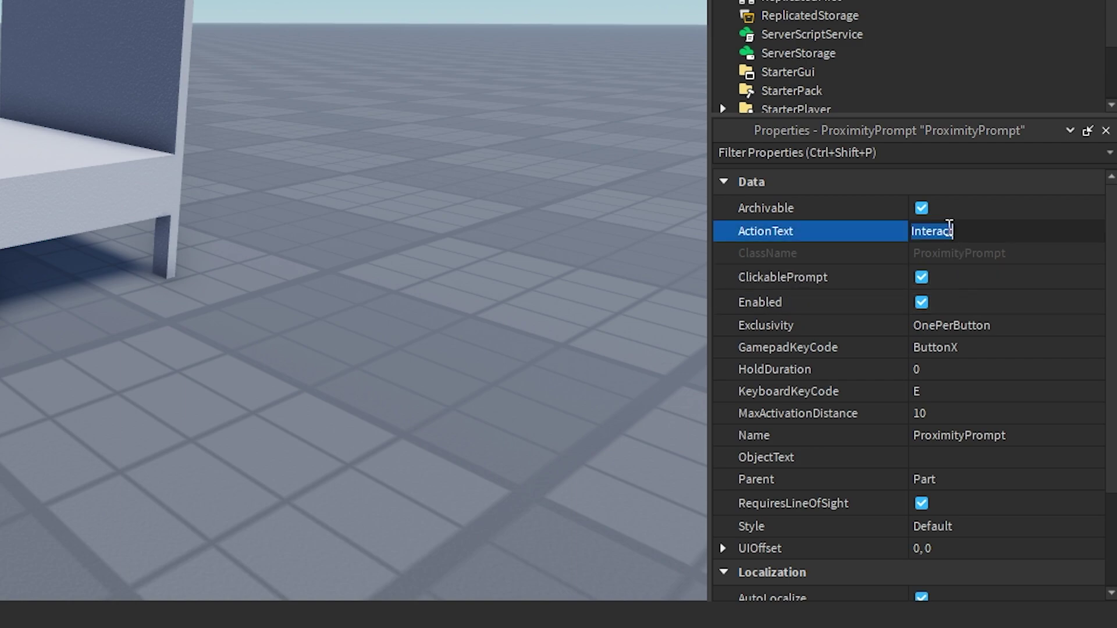
pyautogui.press('BackSpace')
pyautogui.write('Sit')
pyautogui.press('Return')
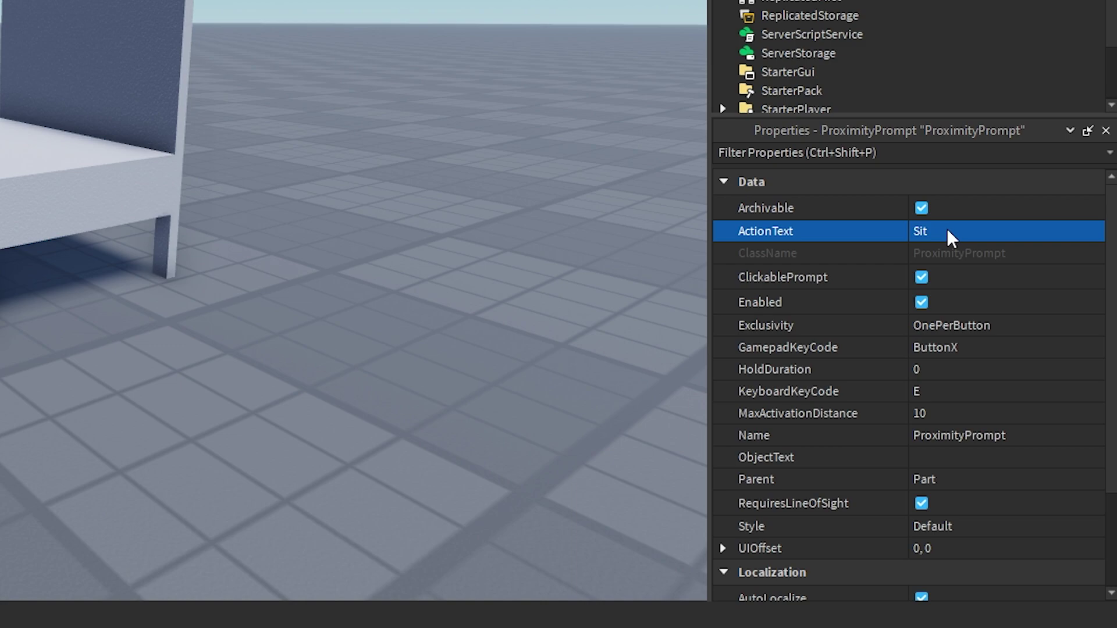
# Step: Set the ProximityPrompt's HoldDuration to 1
pyautogui.click(938, 369)
pyautogui.press('BackSpace')
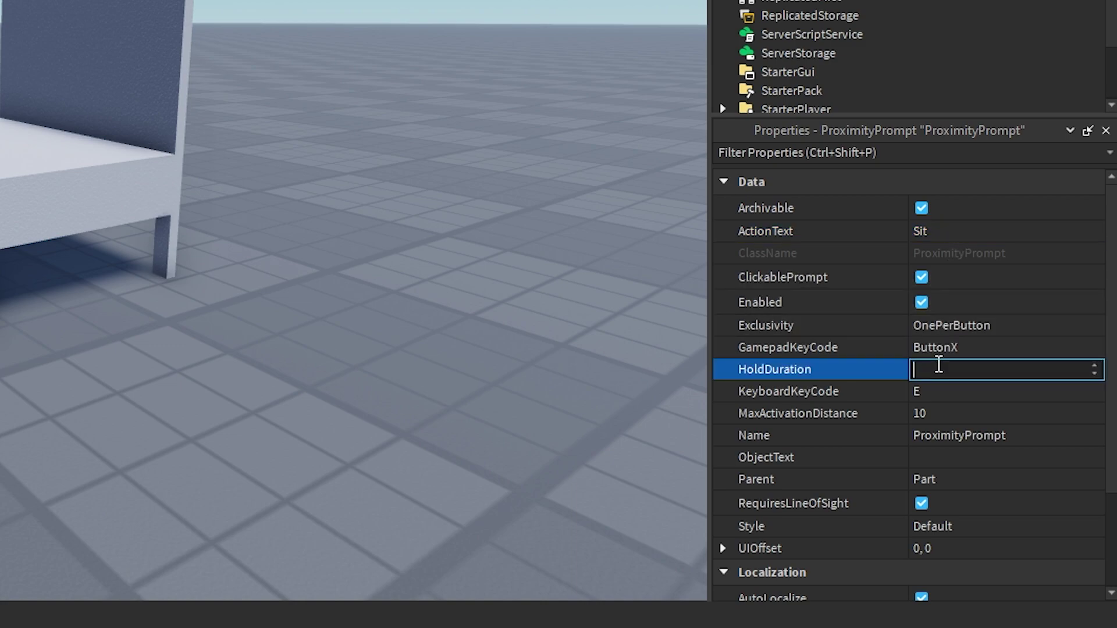
pyautogui.write('1')
pyautogui.press('Return')
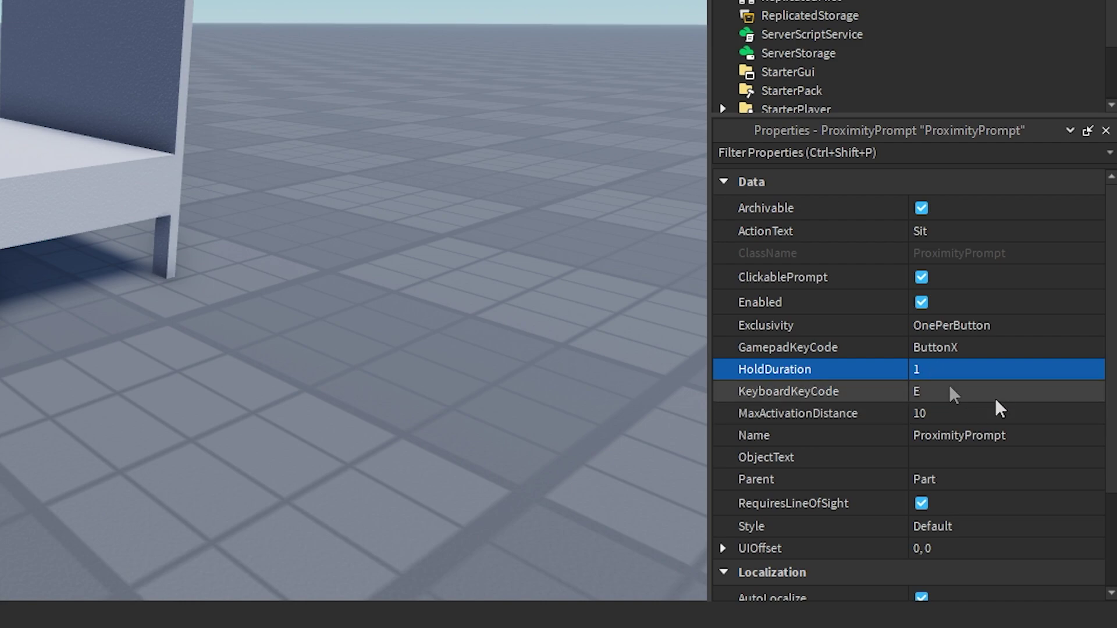
# Step: Look through the available keys for the ProximityPrompt's KeyboardKeyCode property
pyautogui.click(949, 387)
pyautogui.click(953, 393)
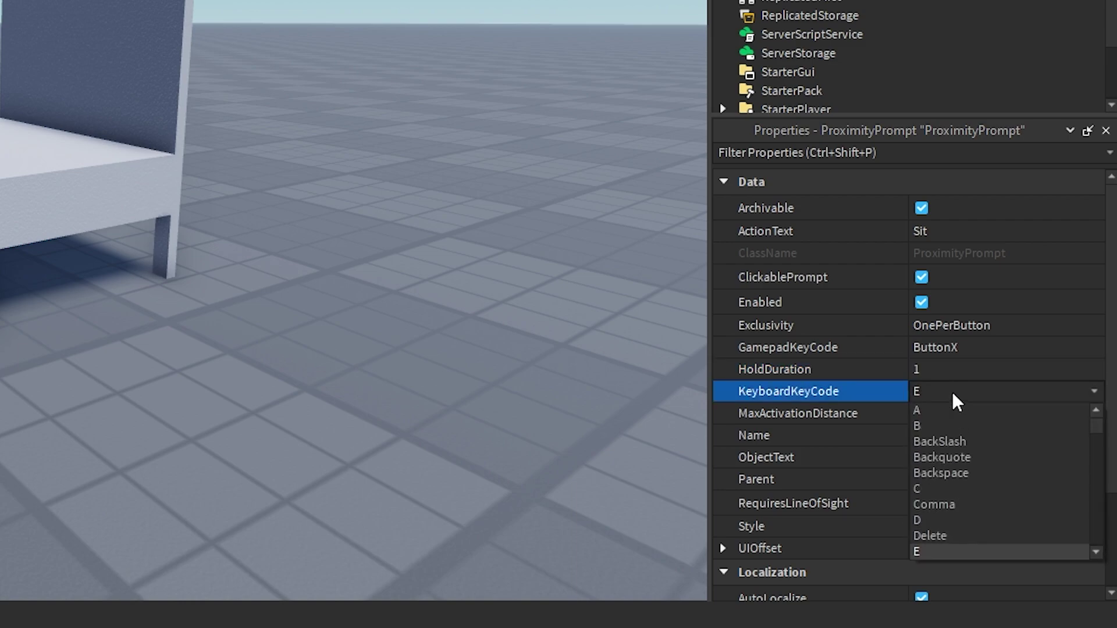
pyautogui.scroll(-12, 966, 465)
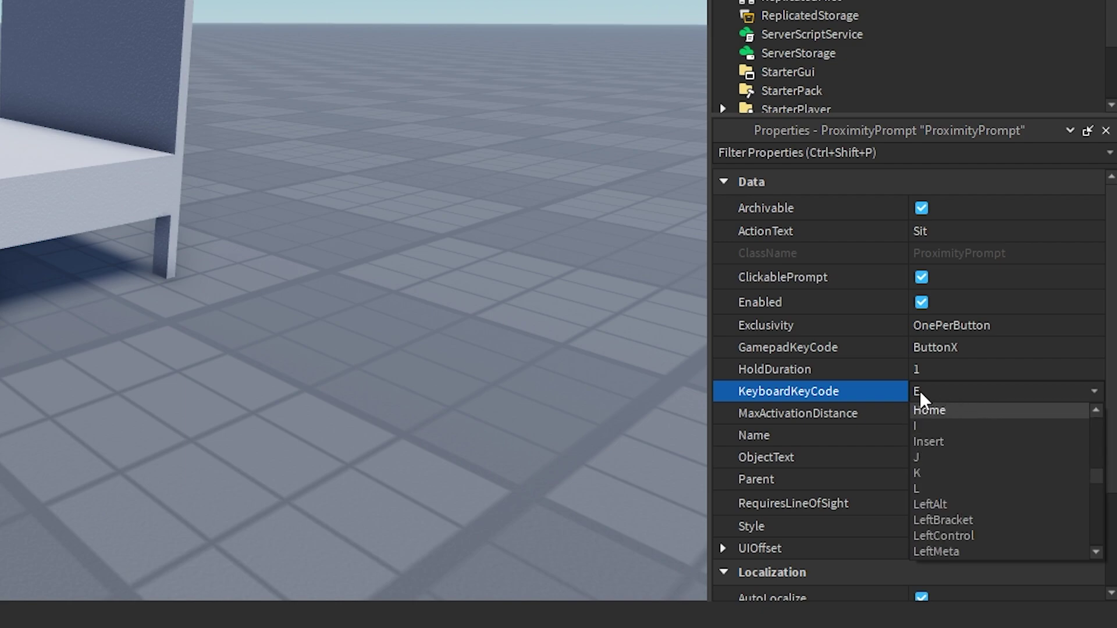
pyautogui.click(944, 392)
pyautogui.click(944, 392)
pyautogui.scroll(-6, 1016, 494)
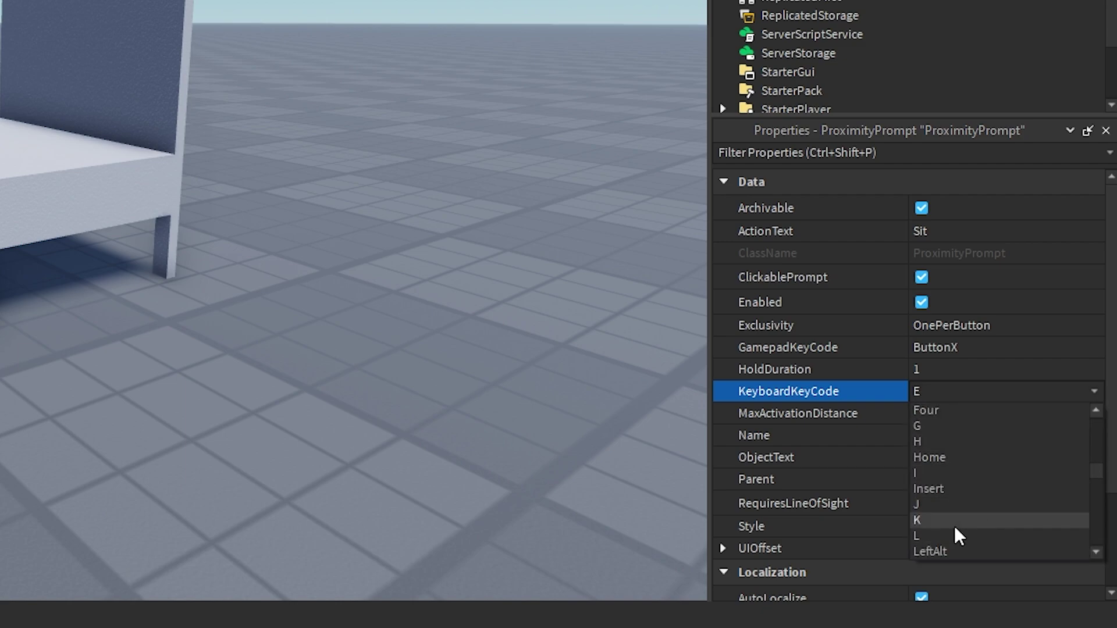
pyautogui.click(945, 392)
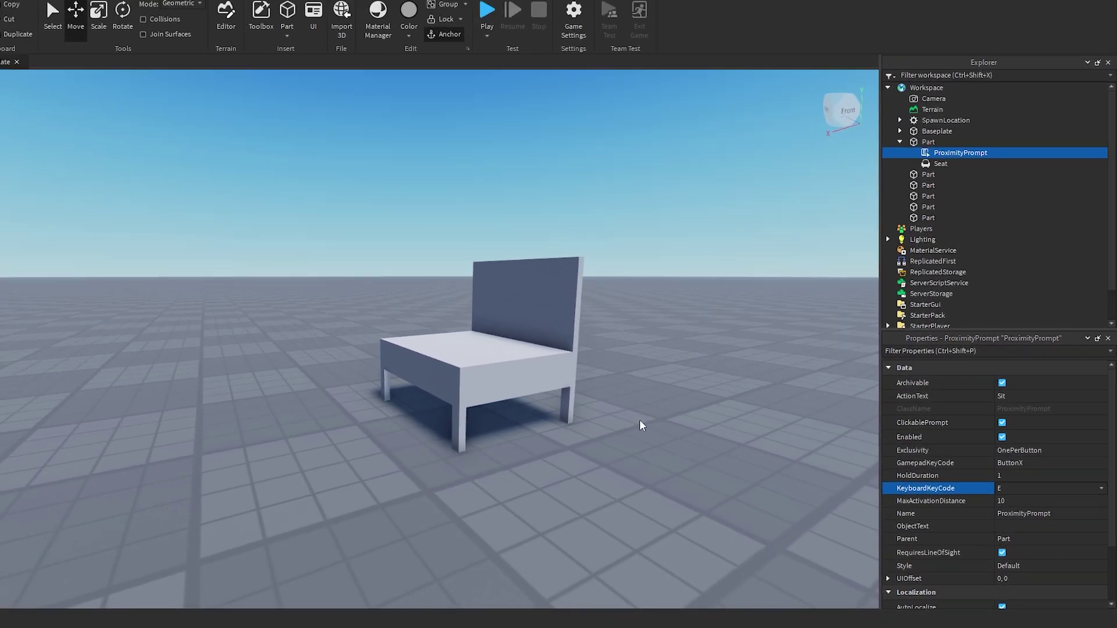
pyautogui.press('d')
pyautogui.moveTo(650, 437); pyautogui.dragTo(651, 436, button='right')
pyautogui.press('s')
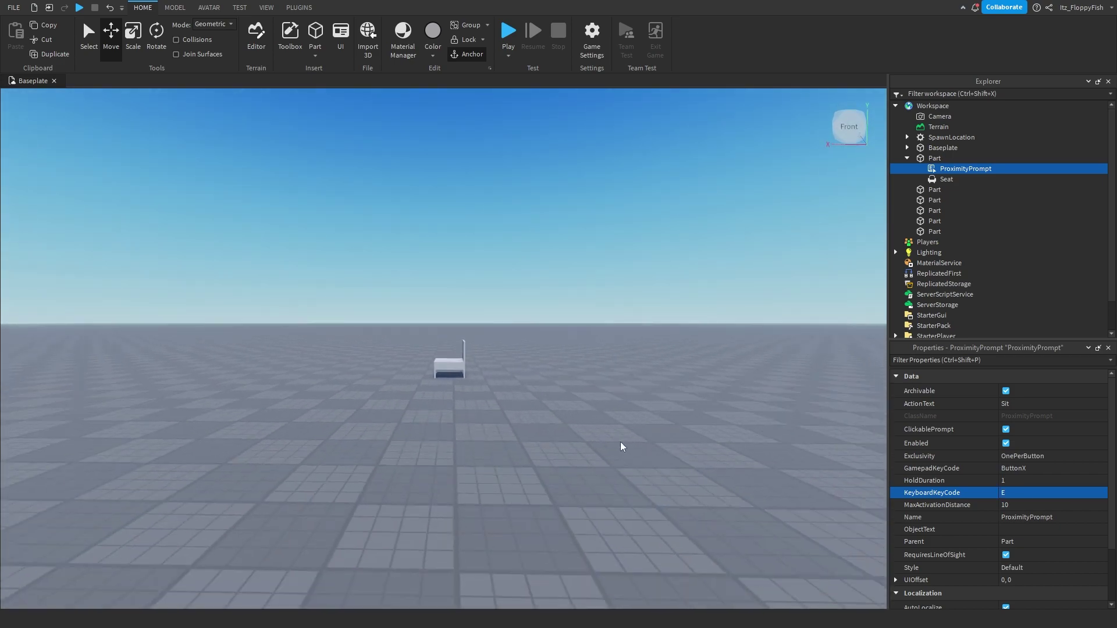
pyautogui.moveTo(528, 427); pyautogui.dragTo(529, 422, button='right')
pyautogui.press('q')
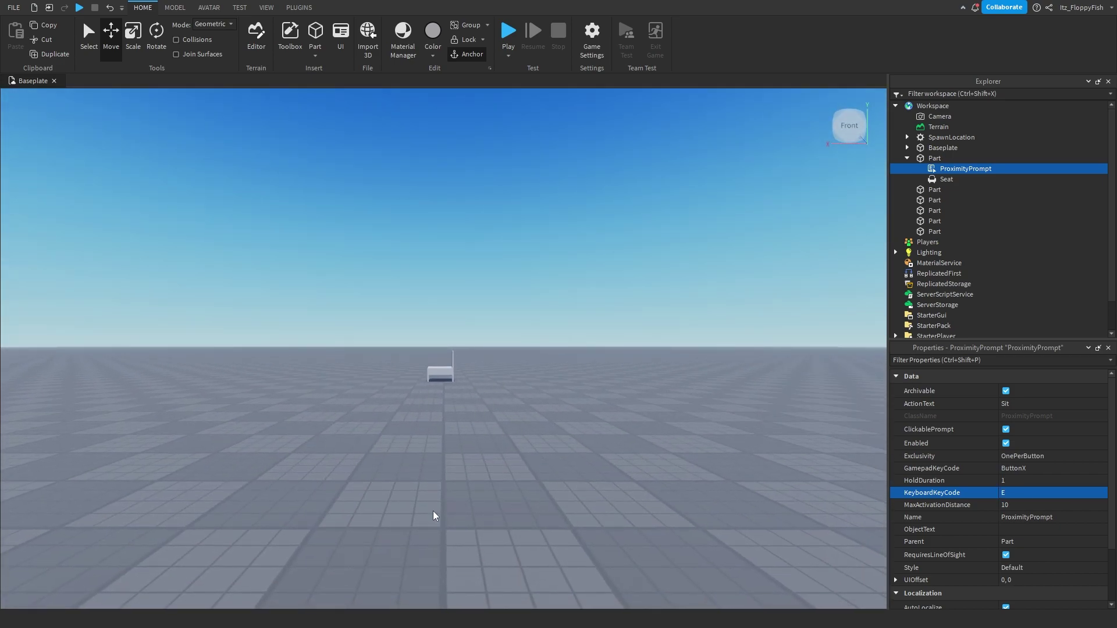
pyautogui.moveTo(628, 412); pyautogui.dragTo(611, 417, button='right')
pyautogui.press('w')
pyautogui.press('a')
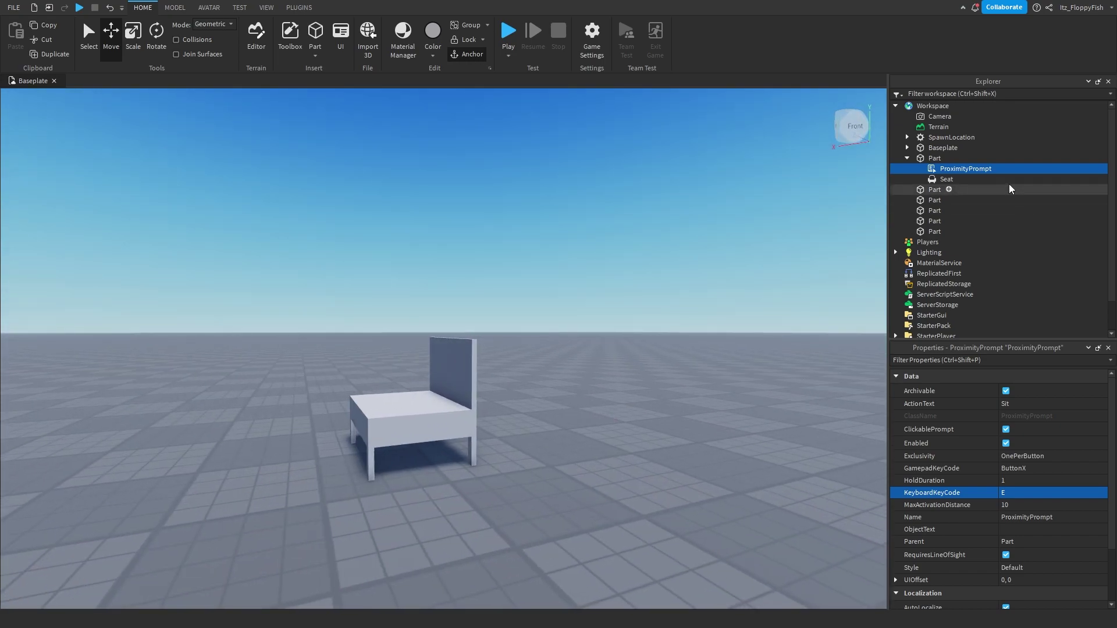
# Step: Insert a Script into the ProximityPrompt under the chair's slab Part
pyautogui.moveTo(1004, 174)
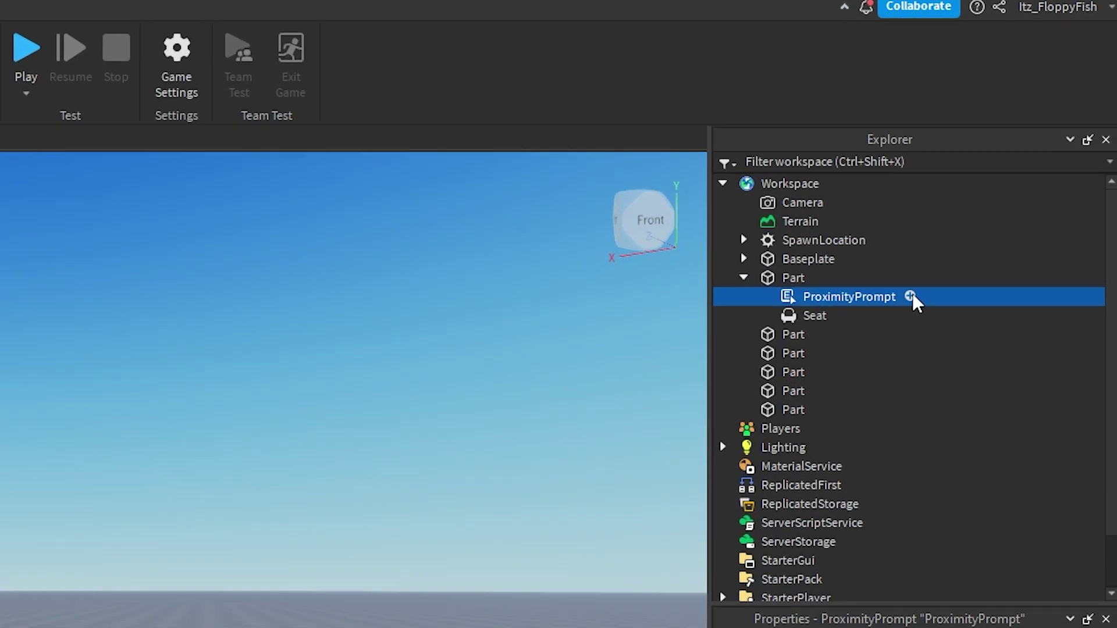
pyautogui.click(1000, 169)
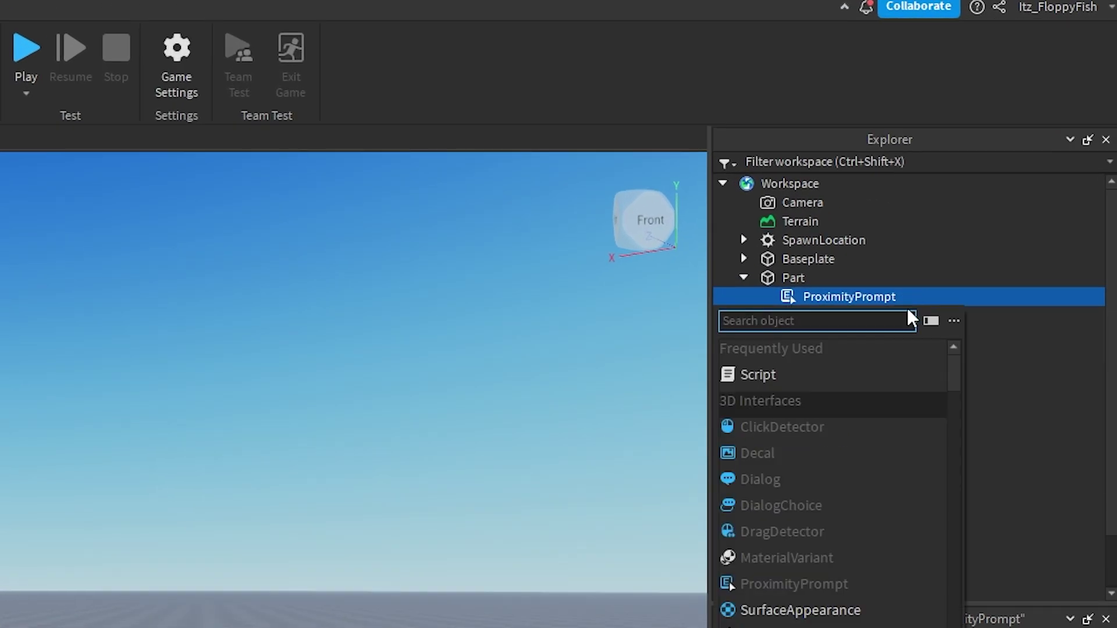
pyautogui.click(873, 375)
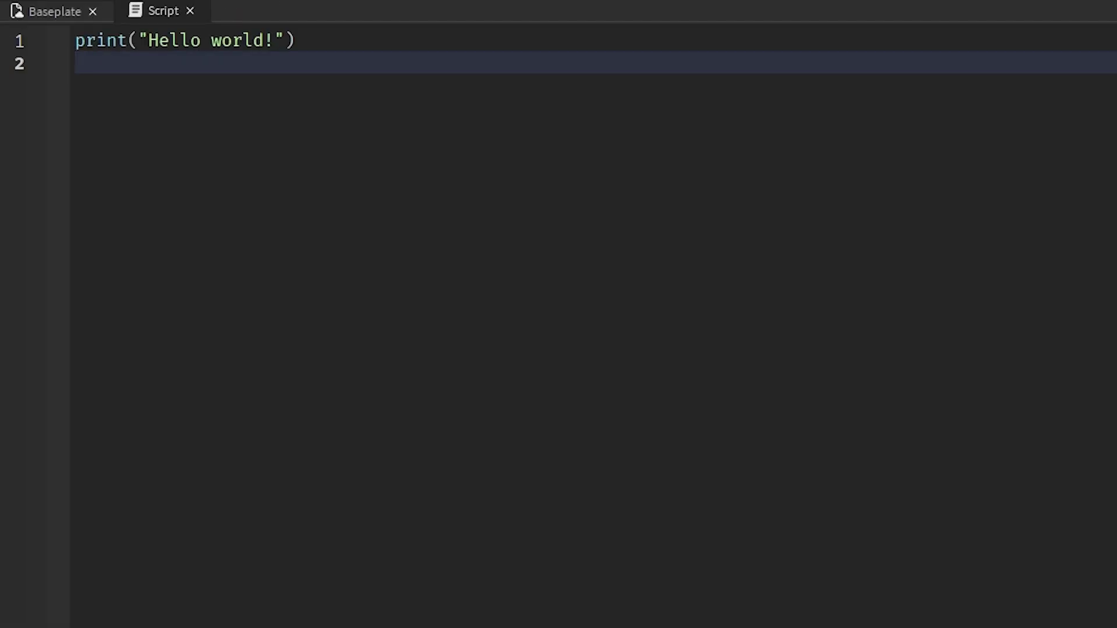
# Step: Replace the Script's default code with the copied code that toggles the prompt by Seat occupancy and seats the triggering player
pyautogui.hotkey('ctrl', 'a')
pyautogui.press('BackSpace')
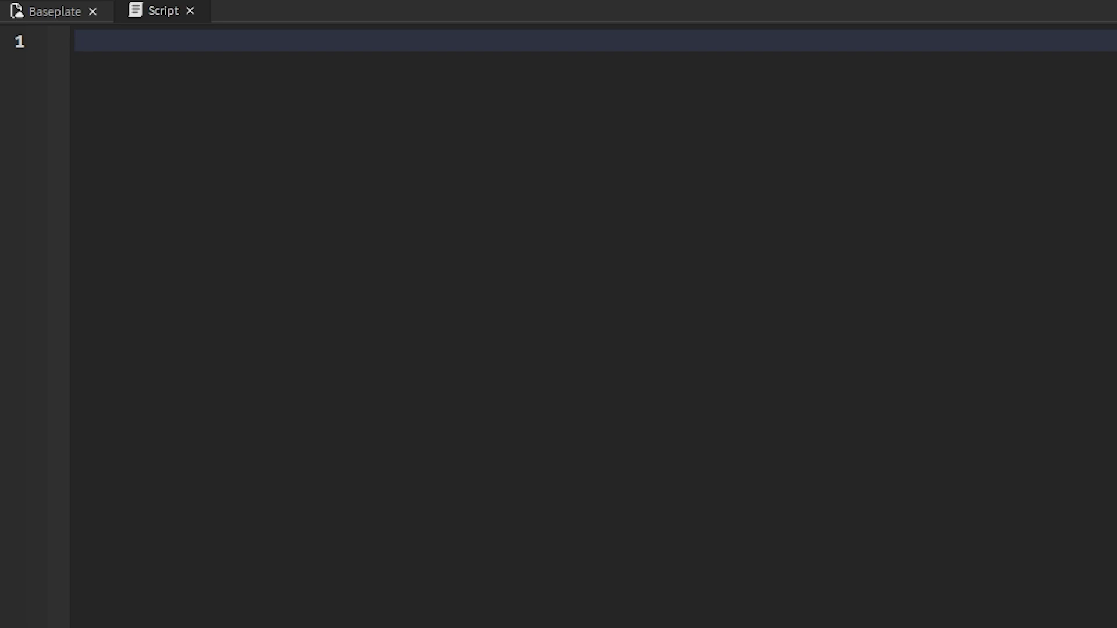
pyautogui.hotkey('ctrl', 'v')
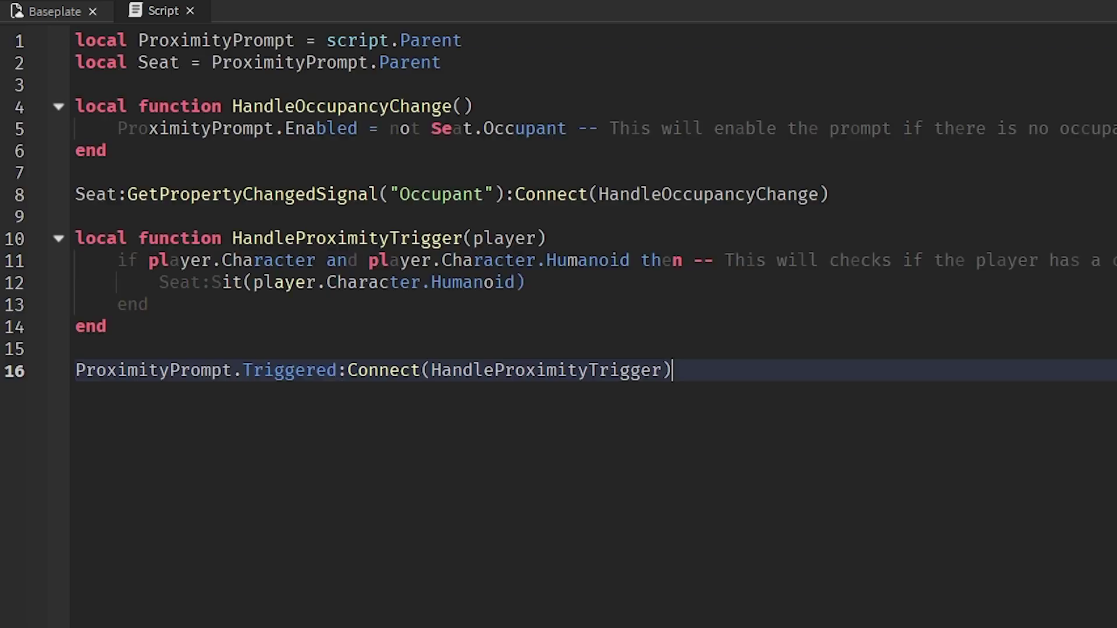